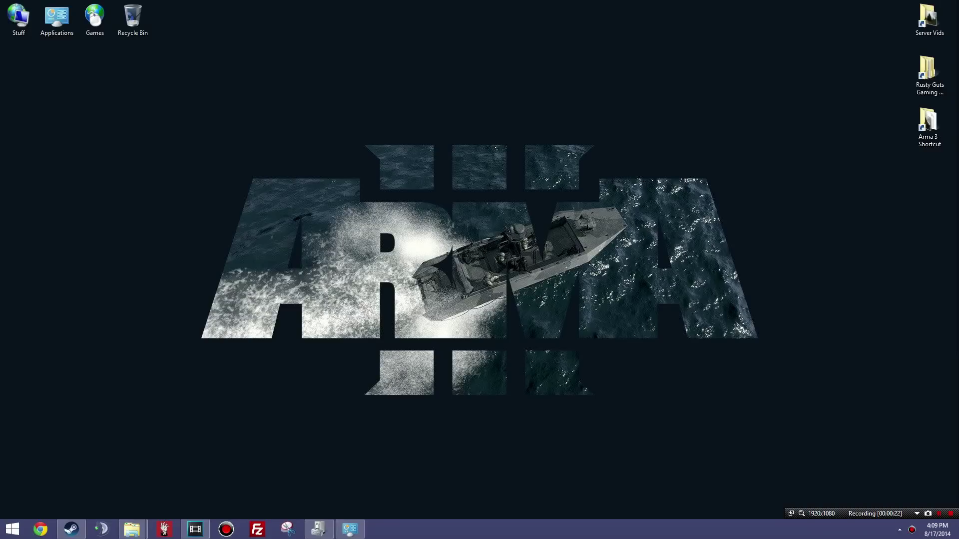
Step: Open Device Manager from search and expand the Display adapters category
{"action": "key", "text": "super+s"}
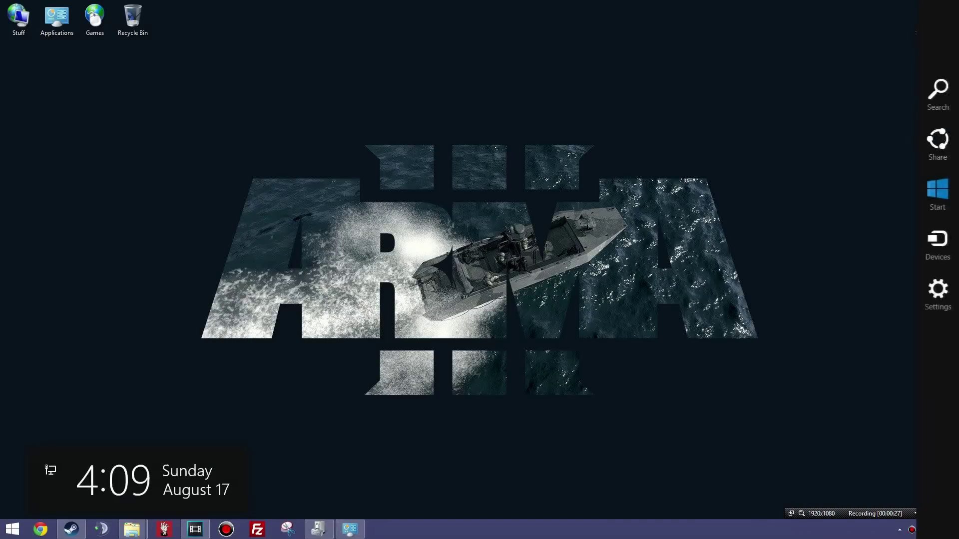
{"action": "type", "text": "de"}
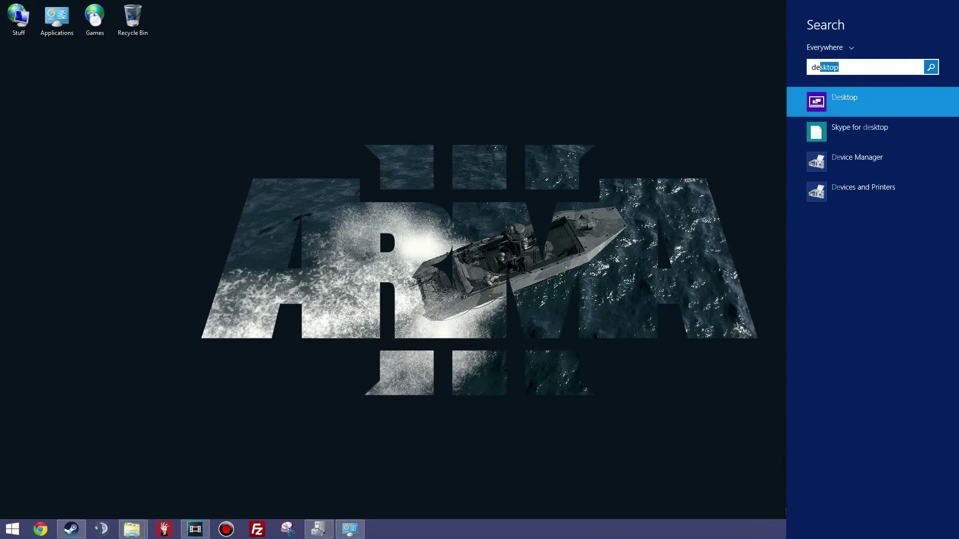
{"action": "type", "text": "vice"}
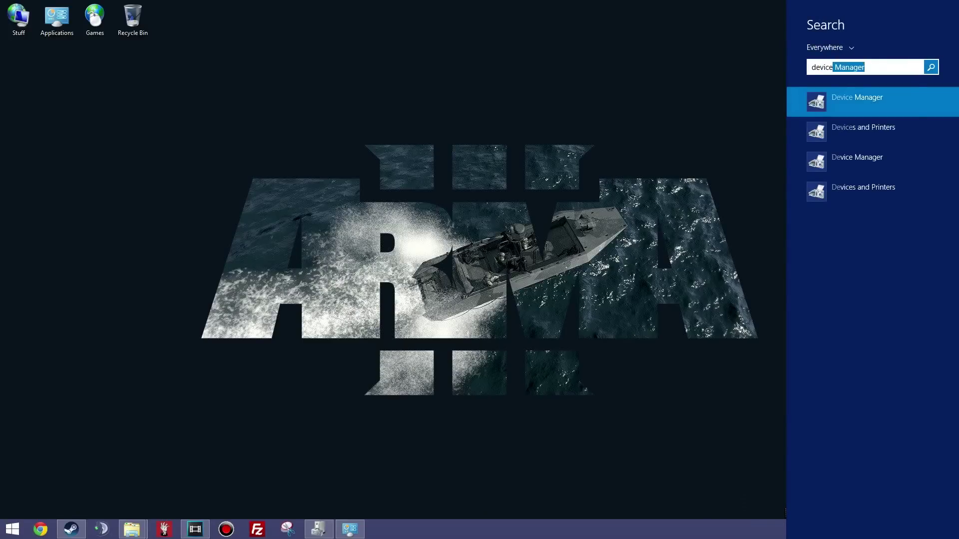
{"action": "key", "text": "Return"}
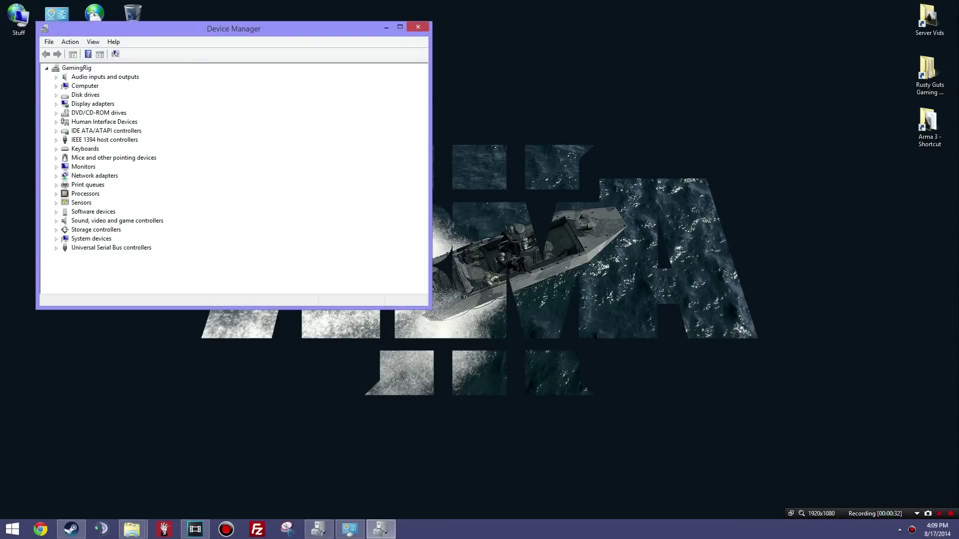
{"action": "left_click", "coordinate": [56, 105]}
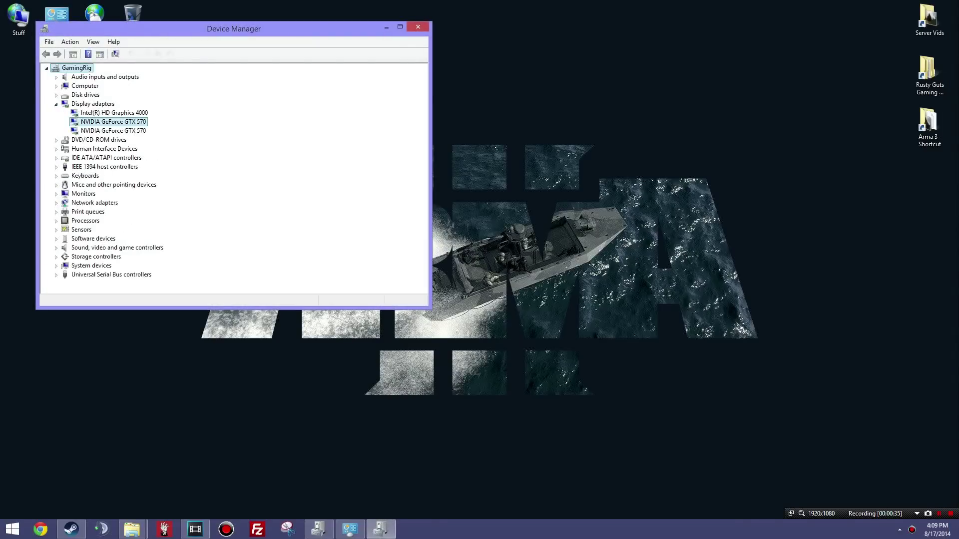
Step: Select each adapter in turn: Intel HD Graphics 4000 and both NVIDIA GeForce GTX 570s
{"action": "left_click", "coordinate": [114, 122]}
{"action": "left_click", "coordinate": [113, 131]}
{"action": "left_click", "coordinate": [113, 113]}
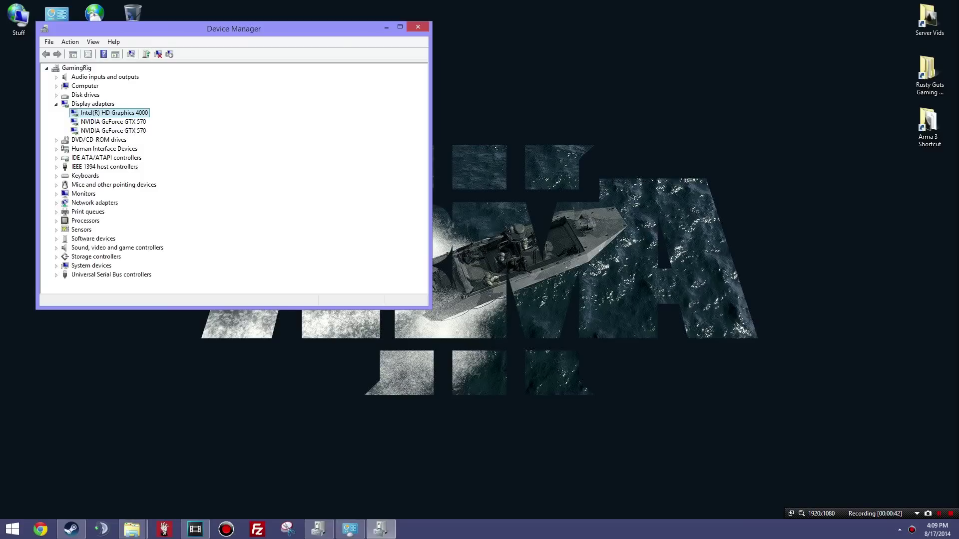
{"action": "left_click", "coordinate": [113, 122]}
{"action": "left_click", "coordinate": [114, 131]}
{"action": "left_click", "coordinate": [114, 113]}
{"action": "left_click", "coordinate": [114, 122]}
{"action": "left_click", "coordinate": [113, 131]}
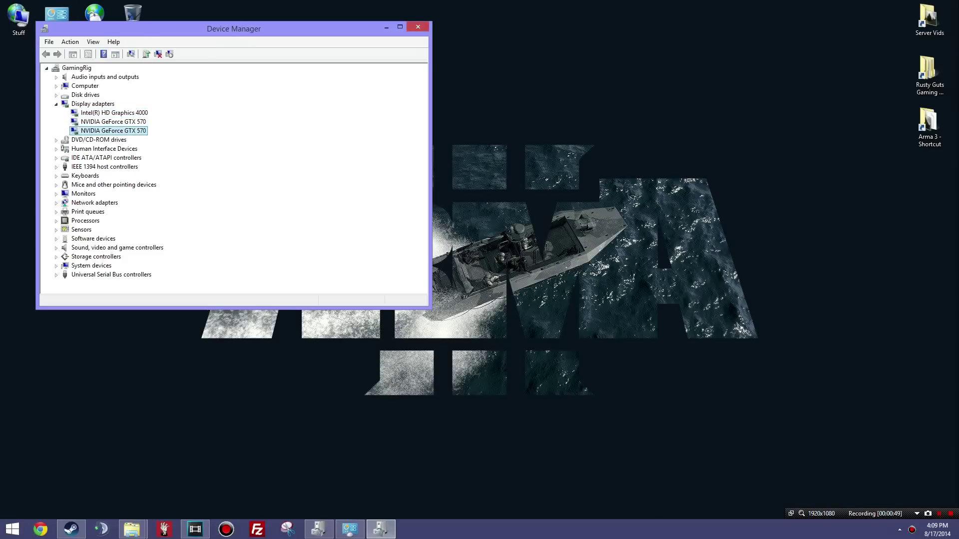
Step: Centre Device Manager, point out Intel HD Graphics 4000 and both GTX 570 cards, then close it
{"action": "left_click_drag", "start_coordinate": [234, 29], "coordinate": [425, 36]}
{"action": "left_click", "coordinate": [305, 120]}
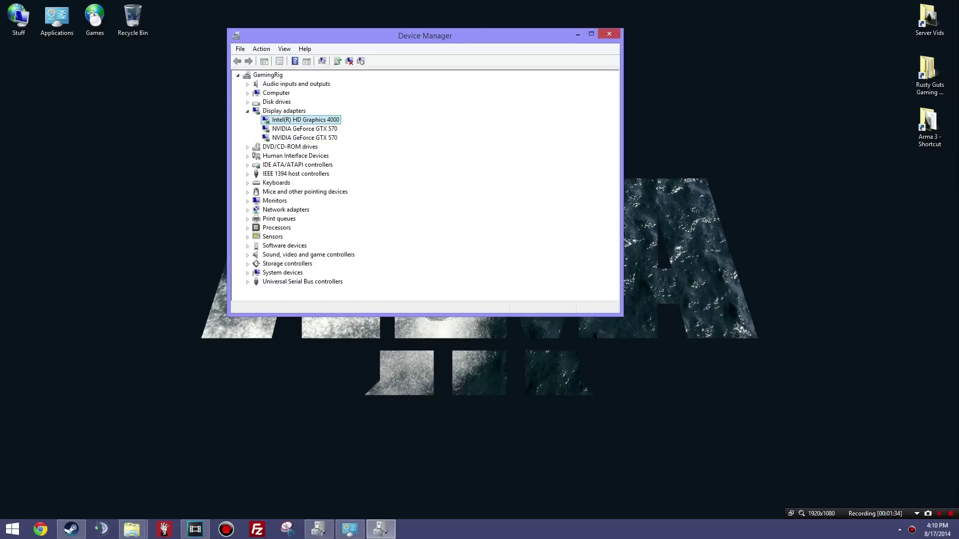
{"action": "left_click", "coordinate": [304, 129]}
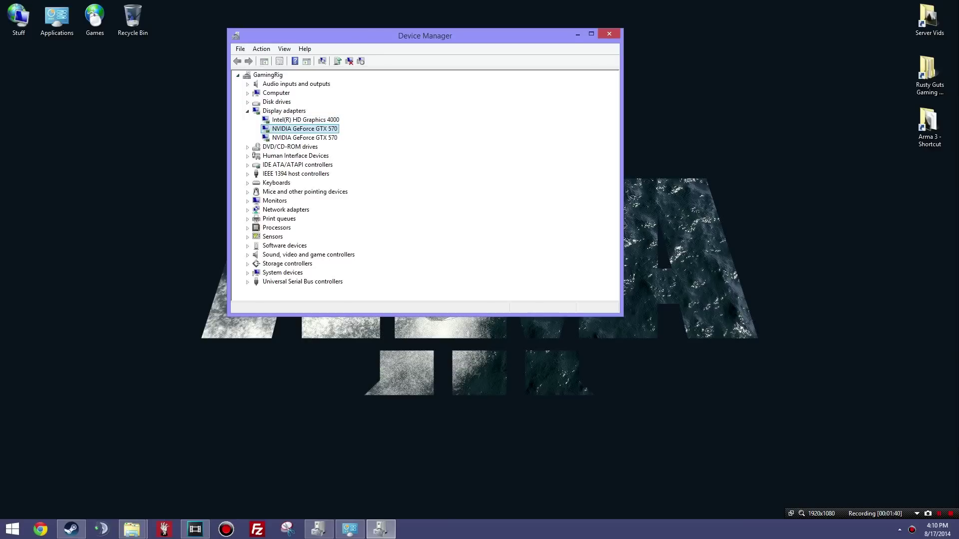
{"action": "left_click", "coordinate": [304, 138]}
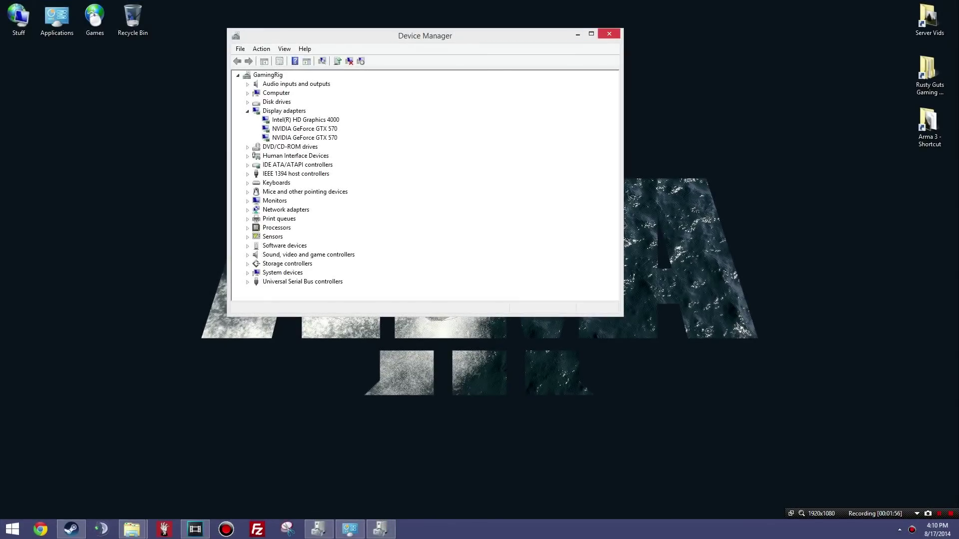
{"action": "left_click", "coordinate": [609, 33]}
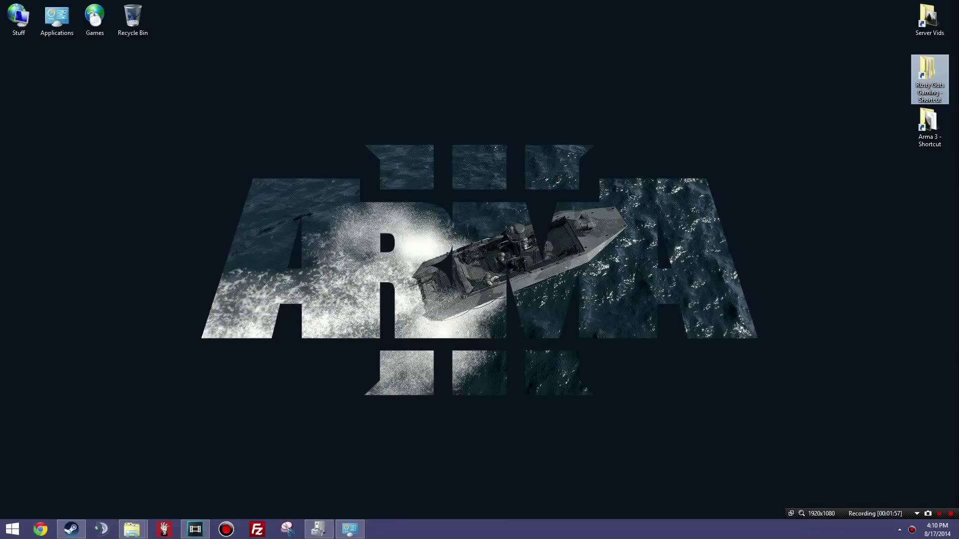
Step: Launch Paint from the Windows search
{"action": "mouse_move", "coordinate": [958, 2]}
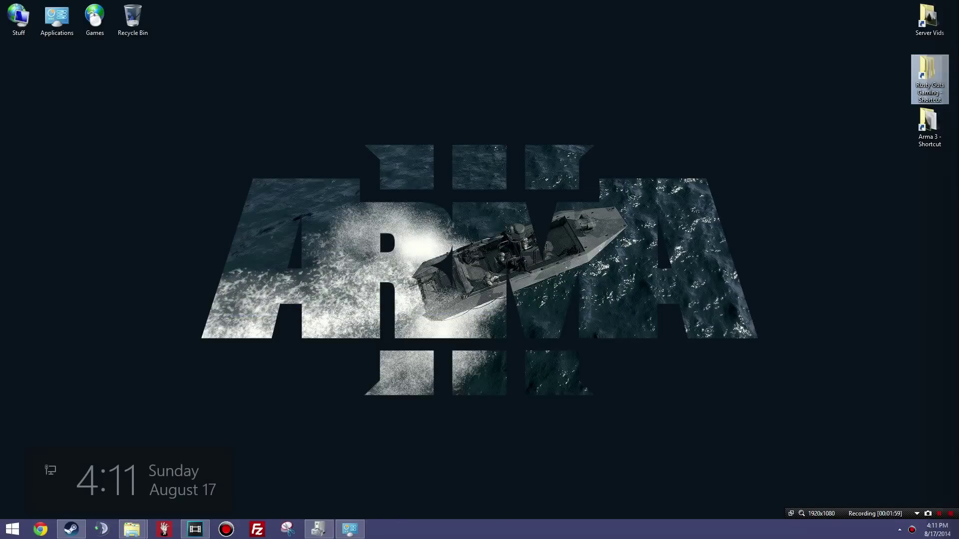
{"action": "left_click", "coordinate": [938, 94]}
{"action": "type", "text": "paaint"}
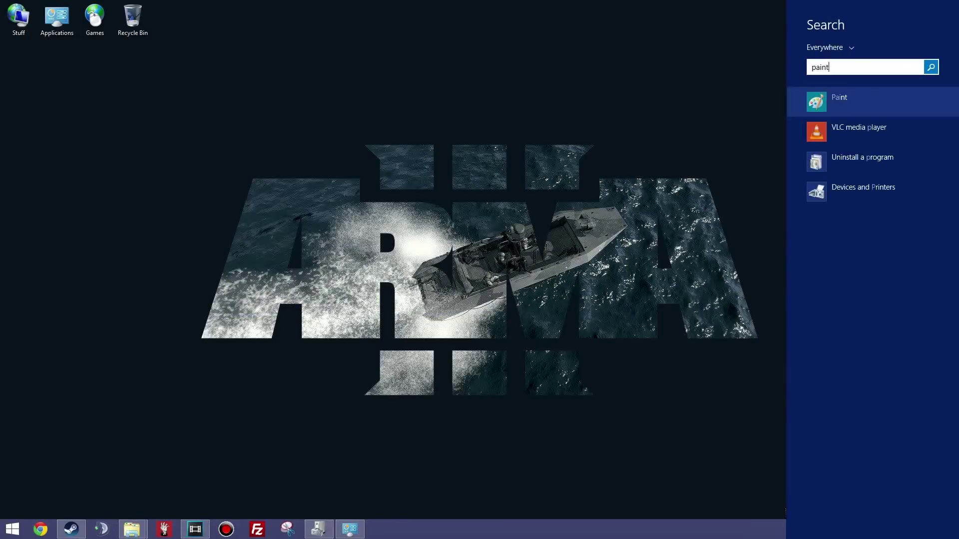
{"action": "key", "text": "Return"}
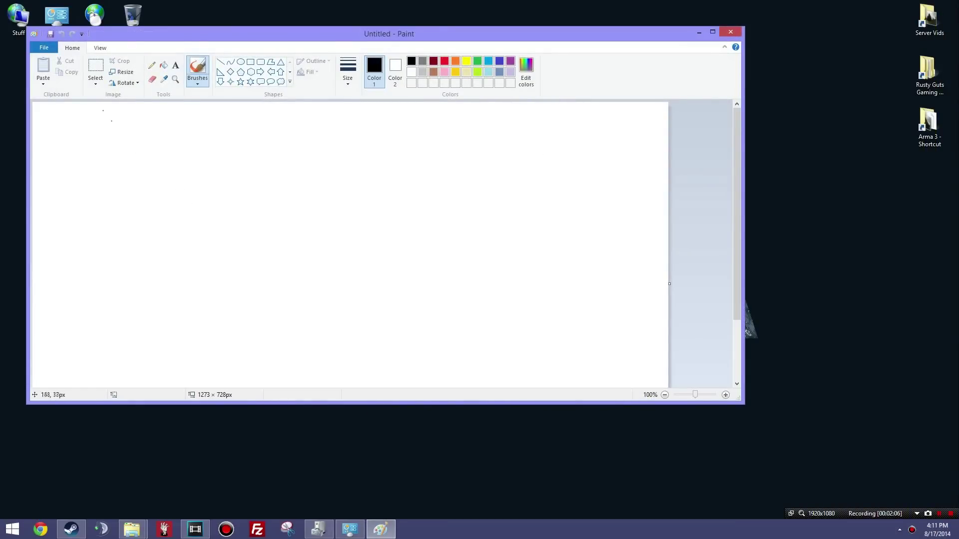
Step: Draw the PC box outline, write 'PC' inside, and add a lower-right compartment
{"action": "mouse_move", "coordinate": [153, 185]}
{"action": "left_mouse_down"}
{"action": "mouse_move", "coordinate": [138, 285]}
{"action": "mouse_move", "coordinate": [280, 299]}
{"action": "mouse_move", "coordinate": [284, 195]}
{"action": "mouse_move", "coordinate": [192, 170]}
{"action": "mouse_move", "coordinate": [145, 193]}
{"action": "mouse_move", "coordinate": [185, 282]}
{"action": "left_mouse_up"}
{"action": "mouse_move", "coordinate": [187, 213]}
{"action": "left_mouse_down"}
{"action": "mouse_move", "coordinate": [199, 213]}
{"action": "mouse_move", "coordinate": [184, 238]}
{"action": "mouse_move", "coordinate": [232, 253]}
{"action": "left_mouse_up"}
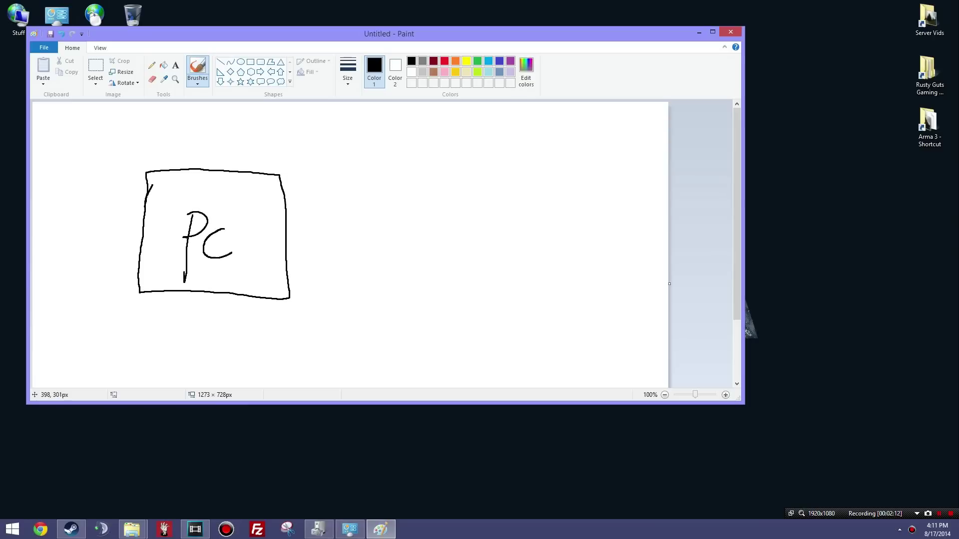
{"action": "left_click_drag", "start_coordinate": [286, 184], "coordinate": [282, 204]}
{"action": "key", "text": "ctrl+z"}
{"action": "key", "text": "ctrl+z"}
{"action": "mouse_move", "coordinate": [242, 261]}
{"action": "left_mouse_down"}
{"action": "mouse_move", "coordinate": [242, 282]}
{"action": "mouse_move", "coordinate": [294, 286]}
{"action": "left_mouse_up"}
{"action": "mouse_move", "coordinate": [242, 260]}
{"action": "left_mouse_down"}
{"action": "mouse_move", "coordinate": [287, 261]}
{"action": "mouse_move", "coordinate": [265, 274]}
{"action": "mouse_move", "coordinate": [286, 274]}
{"action": "left_mouse_up"}
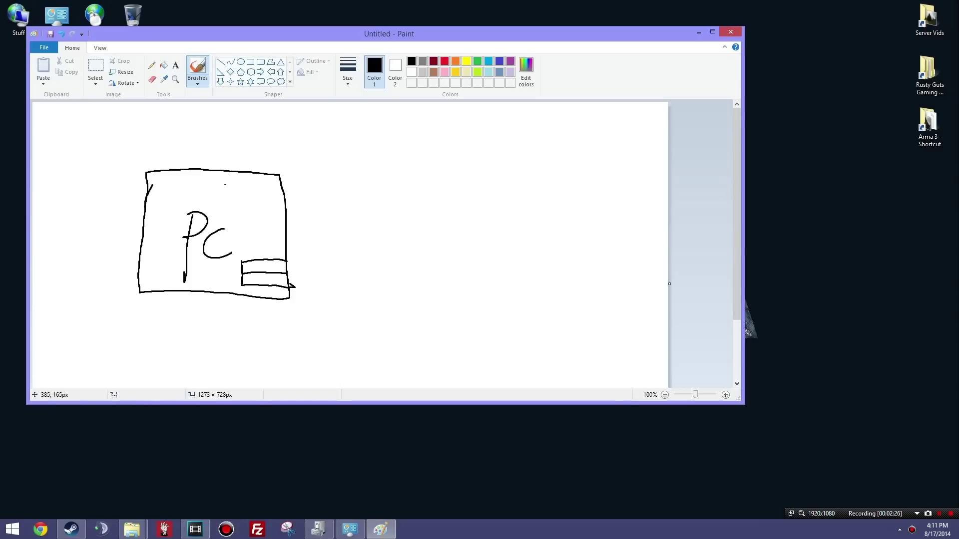
Step: Add an upper-right compartment with a small square, plus a larger rectangle to the right
{"action": "mouse_move", "coordinate": [236, 186]}
{"action": "left_mouse_down"}
{"action": "mouse_move", "coordinate": [229, 229]}
{"action": "mouse_move", "coordinate": [291, 231]}
{"action": "left_mouse_up"}
{"action": "left_click_drag", "start_coordinate": [237, 188], "coordinate": [273, 190]}
{"action": "mouse_move", "coordinate": [254, 206]}
{"action": "left_mouse_down"}
{"action": "mouse_move", "coordinate": [270, 220]}
{"action": "mouse_move", "coordinate": [253, 206]}
{"action": "left_mouse_up"}
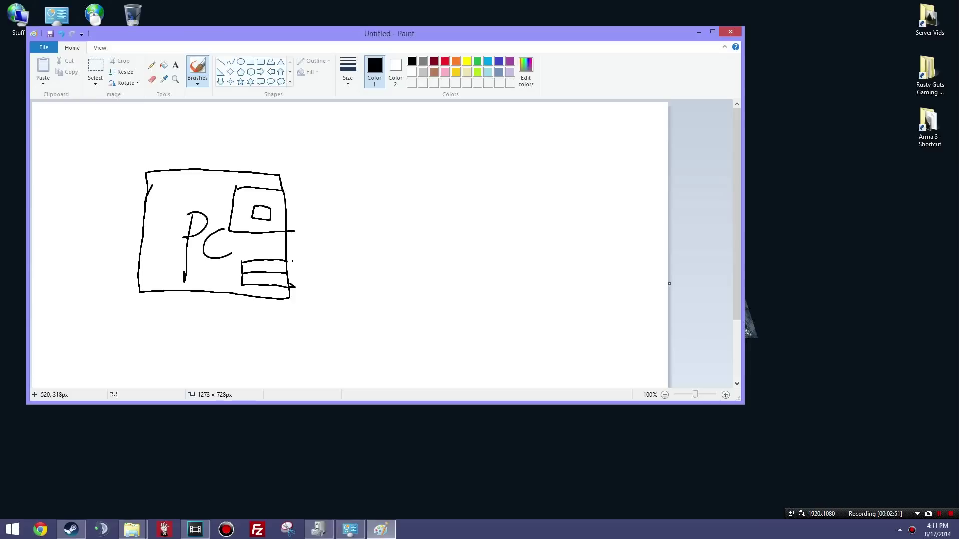
{"action": "mouse_move", "coordinate": [360, 146]}
{"action": "left_mouse_down"}
{"action": "mouse_move", "coordinate": [361, 215]}
{"action": "mouse_move", "coordinate": [534, 212]}
{"action": "mouse_move", "coordinate": [536, 134]}
{"action": "mouse_move", "coordinate": [347, 134]}
{"action": "mouse_move", "coordinate": [360, 153]}
{"action": "left_mouse_up"}
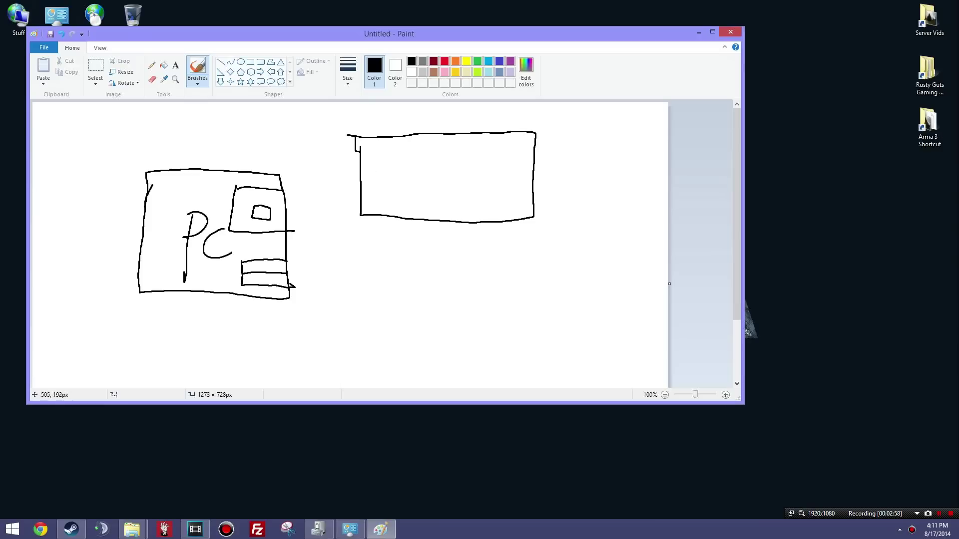
Step: Draw two curved cables from the PC's compartments to the bottom of the right rectangle
{"action": "mouse_move", "coordinate": [284, 198]}
{"action": "left_mouse_down"}
{"action": "mouse_move", "coordinate": [348, 252]}
{"action": "mouse_move", "coordinate": [373, 251]}
{"action": "mouse_move", "coordinate": [393, 197]}
{"action": "left_mouse_up"}
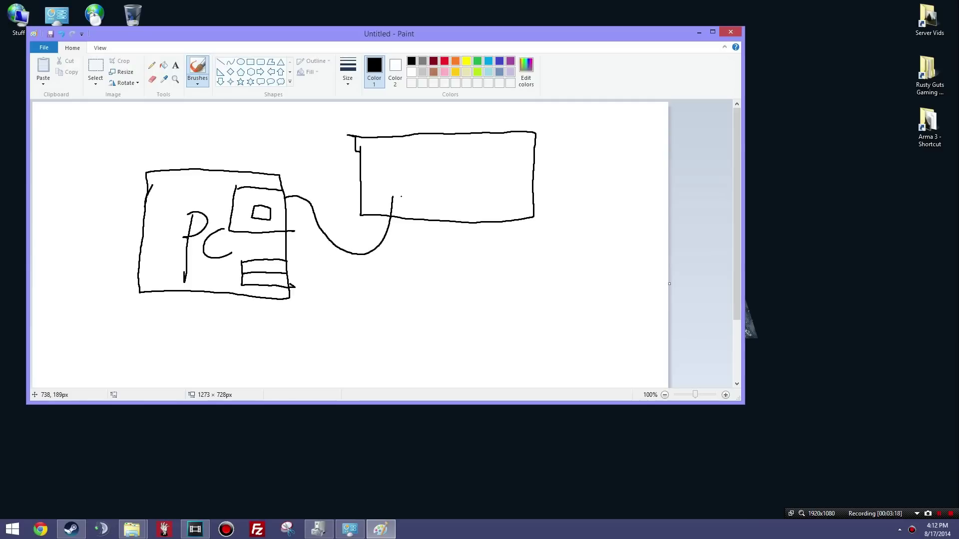
{"action": "mouse_move", "coordinate": [286, 267]}
{"action": "left_mouse_down"}
{"action": "mouse_move", "coordinate": [342, 286]}
{"action": "mouse_move", "coordinate": [394, 285]}
{"action": "mouse_move", "coordinate": [439, 250]}
{"action": "mouse_move", "coordinate": [449, 204]}
{"action": "left_mouse_up"}
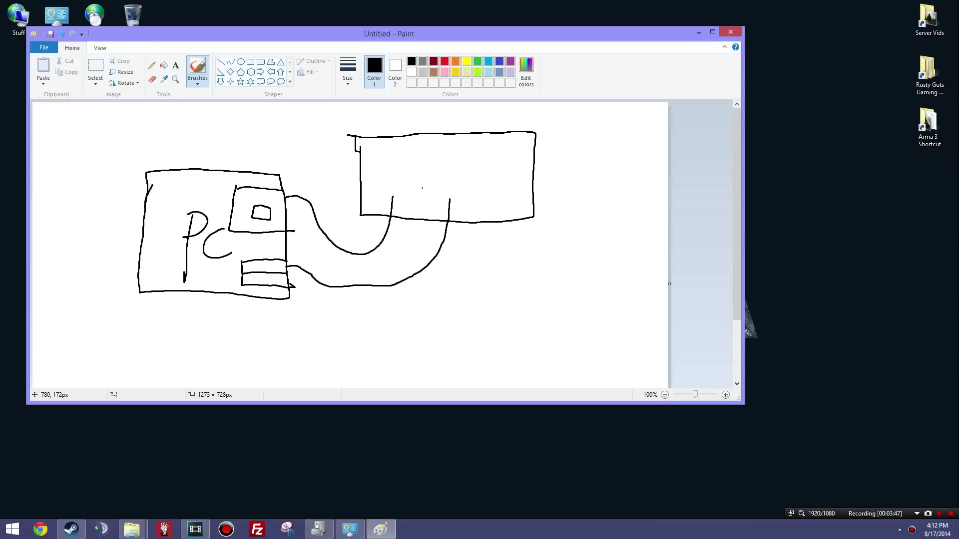
{"action": "right_click", "coordinate": [815, 280]}
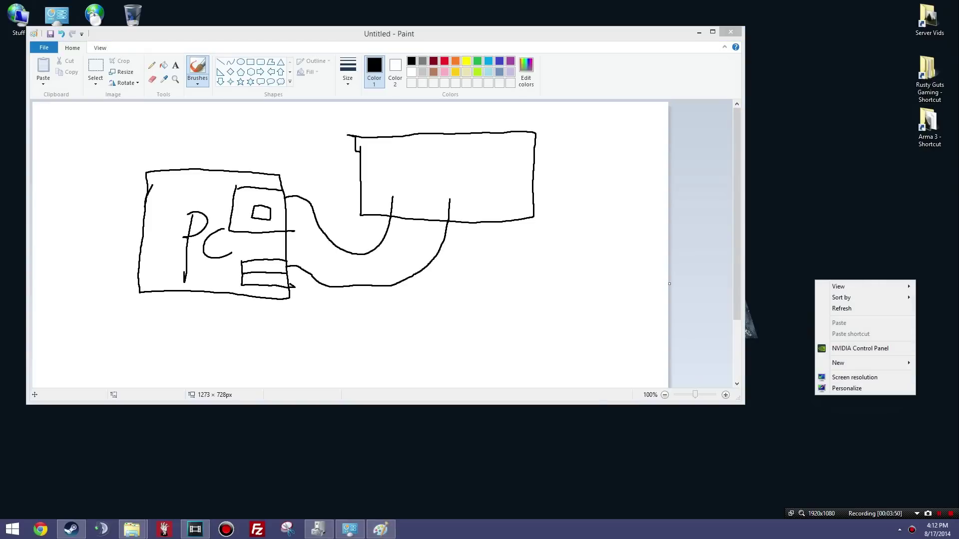
Step: Open Screen Resolution, compare displays 1 and 2, and confirm 'Show desktop only on 1'
{"action": "left_click", "coordinate": [855, 377]}
{"action": "left_click_drag", "start_coordinate": [649, 286], "coordinate": [507, 111]}
{"action": "left_click", "coordinate": [699, 33]}
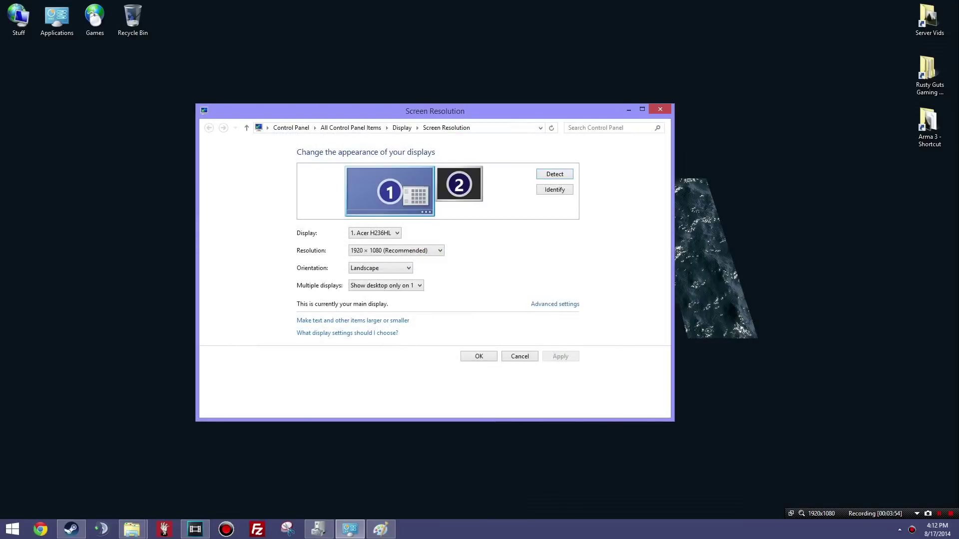
{"action": "left_click", "coordinate": [459, 184]}
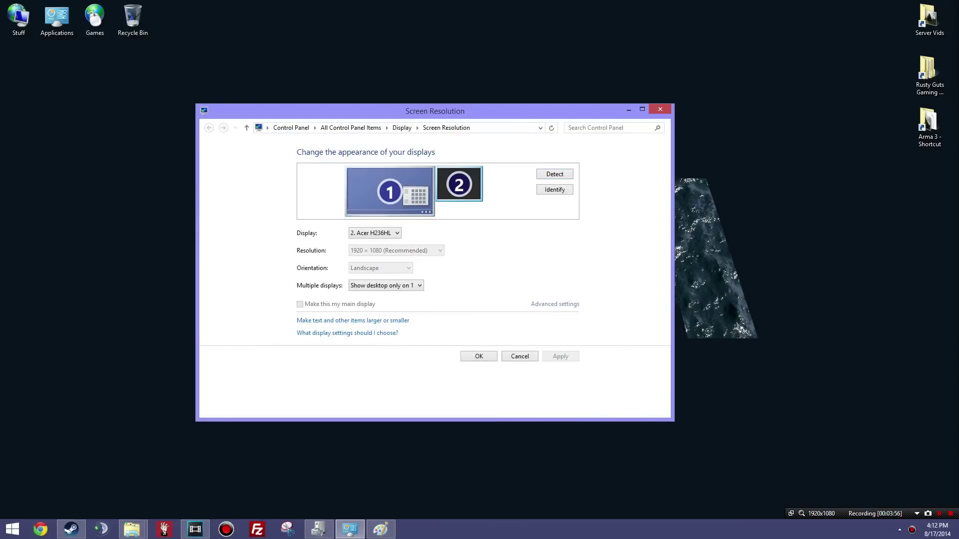
{"action": "left_click", "coordinate": [390, 191]}
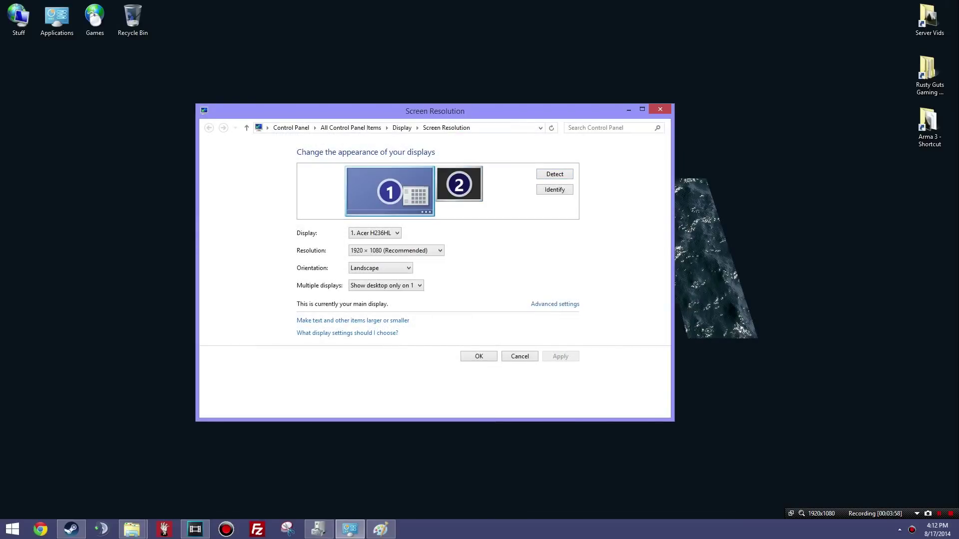
{"action": "left_click", "coordinate": [459, 184]}
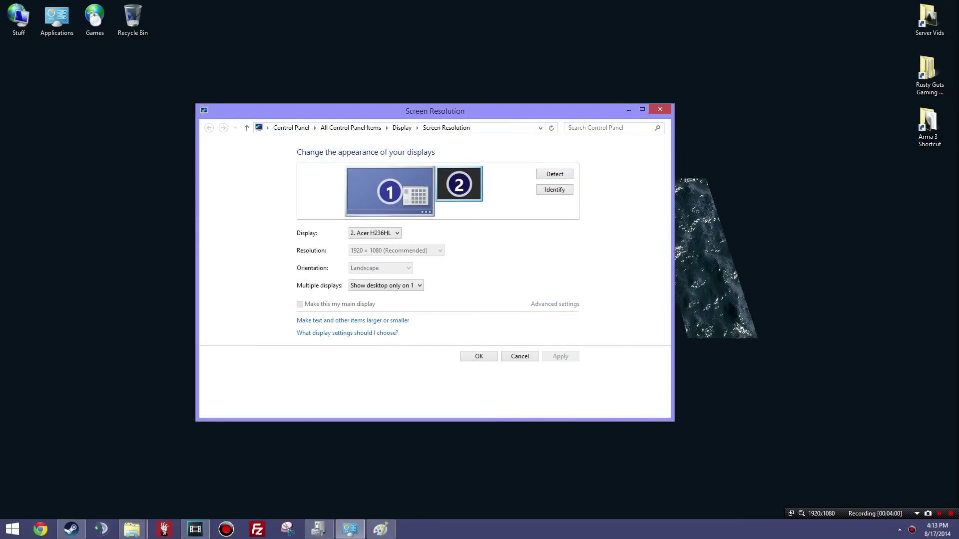
{"action": "left_click_drag", "start_coordinate": [425, 111], "coordinate": [450, 109]}
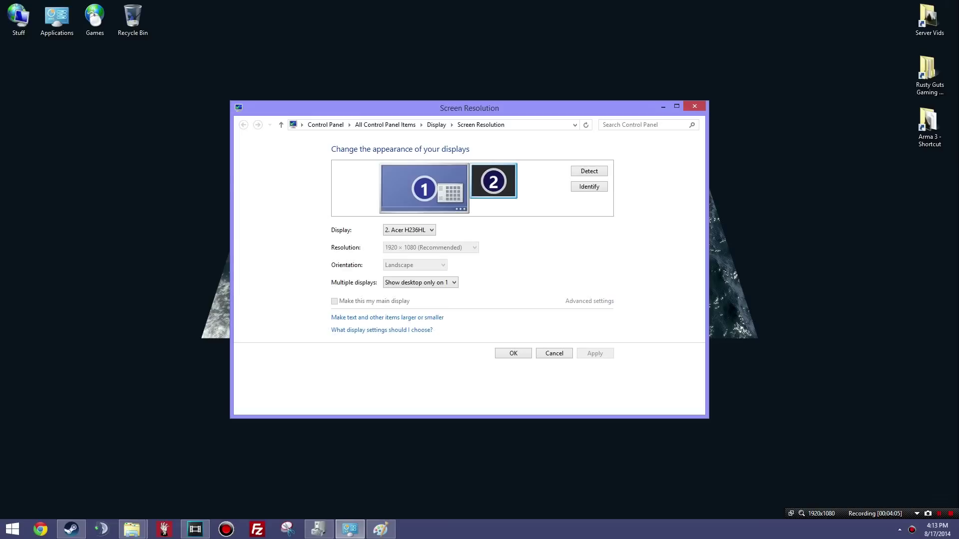
{"action": "left_click", "coordinate": [424, 189]}
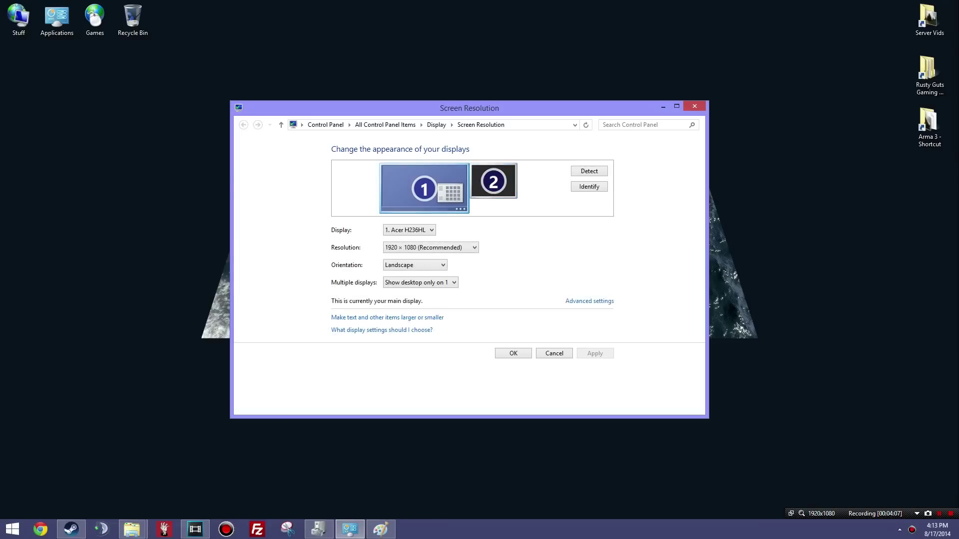
{"action": "left_click", "coordinate": [493, 182]}
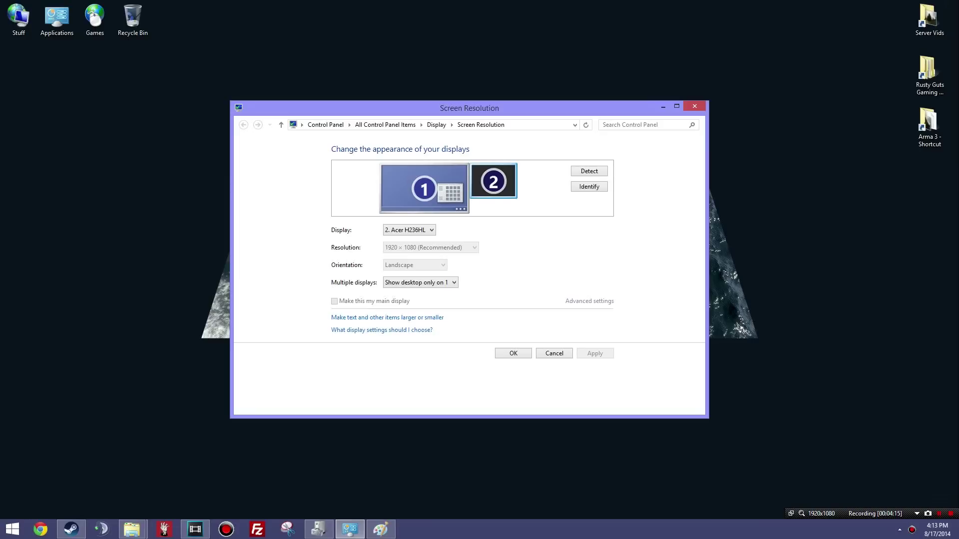
{"action": "left_click", "coordinate": [424, 189]}
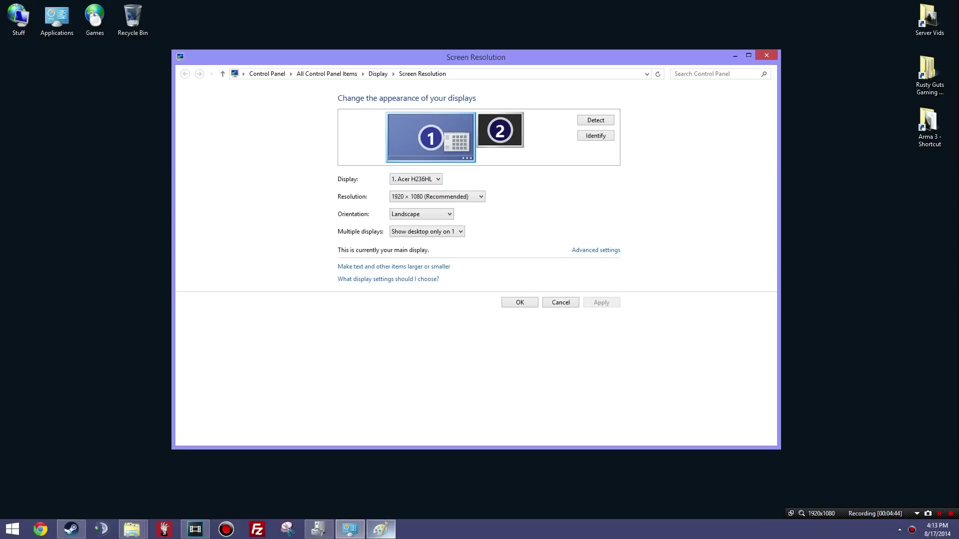
{"action": "left_click", "coordinate": [380, 529]}
Step: Finish the lower monitor box and draw arrows from the PC box to both screen boxes
{"action": "mouse_move", "coordinate": [460, 261]}
{"action": "left_mouse_down"}
{"action": "mouse_move", "coordinate": [461, 327]}
{"action": "mouse_move", "coordinate": [608, 338]}
{"action": "mouse_move", "coordinate": [613, 247]}
{"action": "mouse_move", "coordinate": [466, 249]}
{"action": "mouse_move", "coordinate": [456, 255]}
{"action": "mouse_move", "coordinate": [461, 266]}
{"action": "left_mouse_up"}
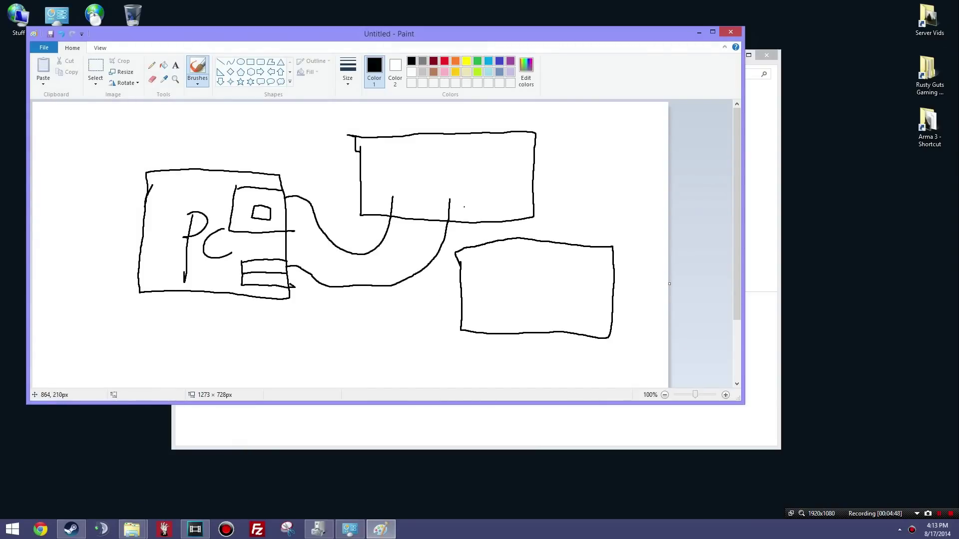
{"action": "left_click_drag", "start_coordinate": [451, 158], "coordinate": [446, 185]}
{"action": "left_click_drag", "start_coordinate": [541, 265], "coordinate": [540, 308]}
{"action": "mouse_move", "coordinate": [291, 285]}
{"action": "left_mouse_down"}
{"action": "mouse_move", "coordinate": [370, 338]}
{"action": "mouse_move", "coordinate": [462, 353]}
{"action": "mouse_move", "coordinate": [454, 345]}
{"action": "mouse_move", "coordinate": [464, 363]}
{"action": "left_mouse_up"}
{"action": "mouse_move", "coordinate": [288, 188]}
{"action": "left_mouse_down"}
{"action": "mouse_move", "coordinate": [312, 155]}
{"action": "mouse_move", "coordinate": [398, 163]}
{"action": "mouse_move", "coordinate": [394, 175]}
{"action": "left_mouse_up"}
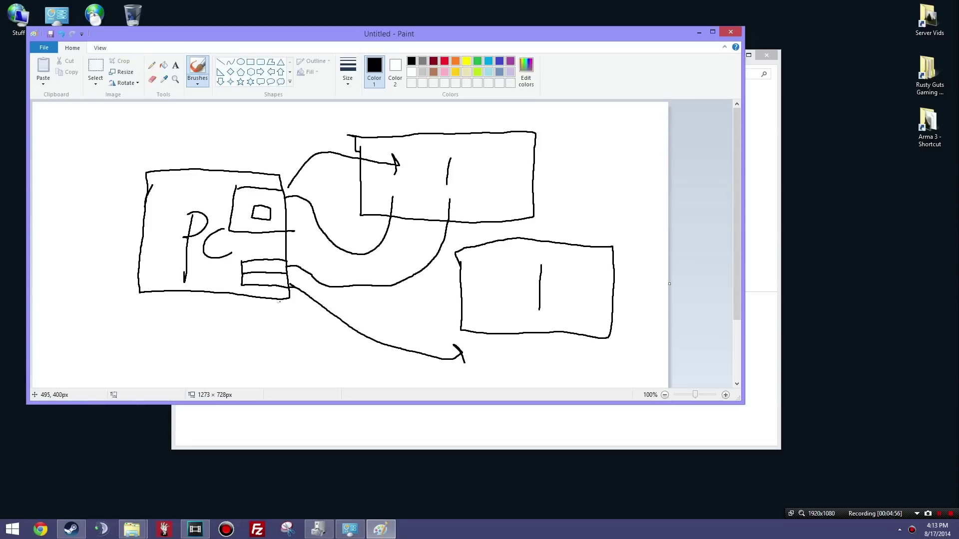
Step: Write 'CUDA' in green below the lower arrow
{"action": "scroll", "coordinate": [343, 345], "scroll_direction": "down", "scroll_amount": 3}
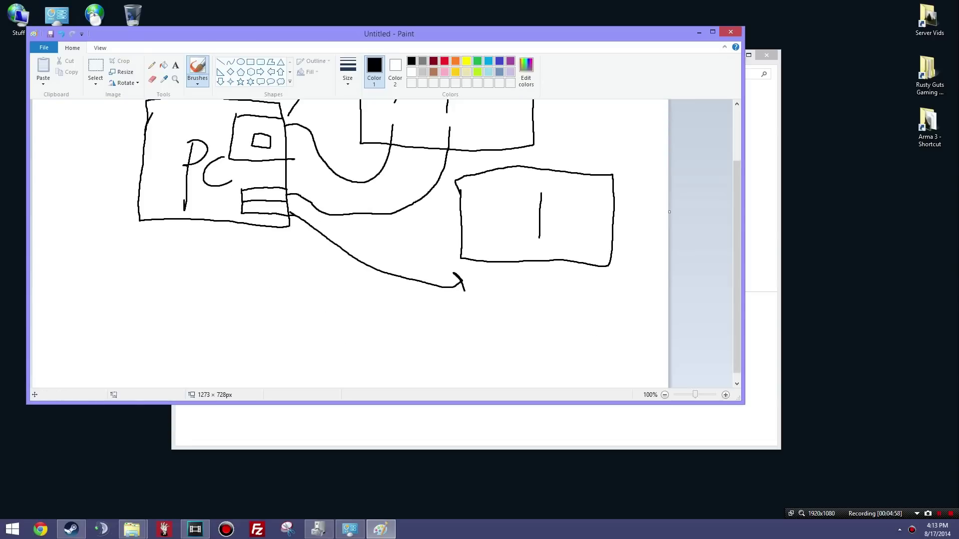
{"action": "left_click", "coordinate": [478, 61]}
{"action": "mouse_move", "coordinate": [305, 281]}
{"action": "left_mouse_down"}
{"action": "mouse_move", "coordinate": [288, 326]}
{"action": "mouse_move", "coordinate": [318, 317]}
{"action": "left_mouse_up"}
{"action": "mouse_move", "coordinate": [325, 283]}
{"action": "left_mouse_down"}
{"action": "mouse_move", "coordinate": [325, 296]}
{"action": "mouse_move", "coordinate": [361, 292]}
{"action": "left_mouse_up"}
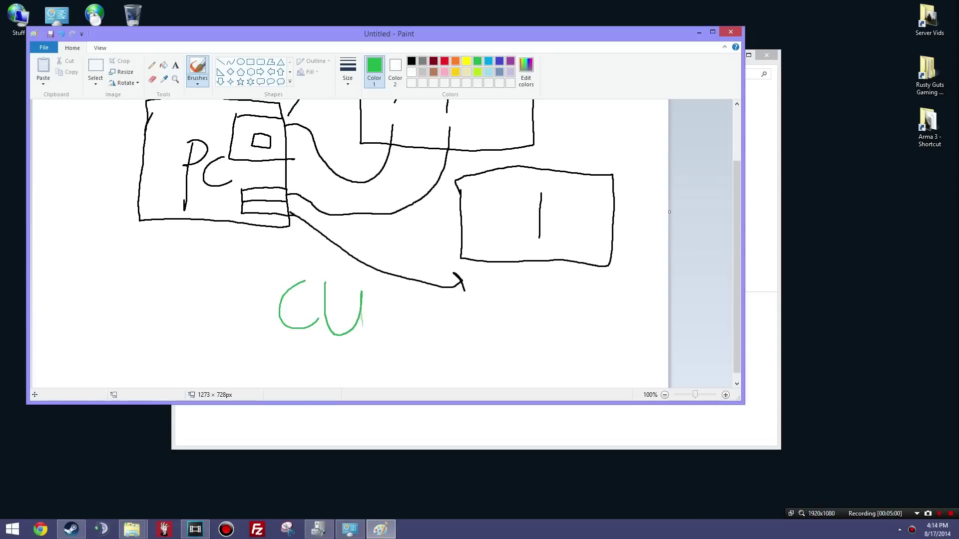
{"action": "left_click_drag", "start_coordinate": [362, 327], "coordinate": [369, 333]}
{"action": "mouse_move", "coordinate": [384, 286]}
{"action": "left_mouse_down"}
{"action": "mouse_move", "coordinate": [386, 332]}
{"action": "mouse_move", "coordinate": [429, 328]}
{"action": "mouse_move", "coordinate": [429, 342]}
{"action": "left_mouse_up"}
{"action": "left_click_drag", "start_coordinate": [412, 310], "coordinate": [428, 304]}
{"action": "scroll", "coordinate": [428, 304], "scroll_direction": "up", "scroll_amount": 3}
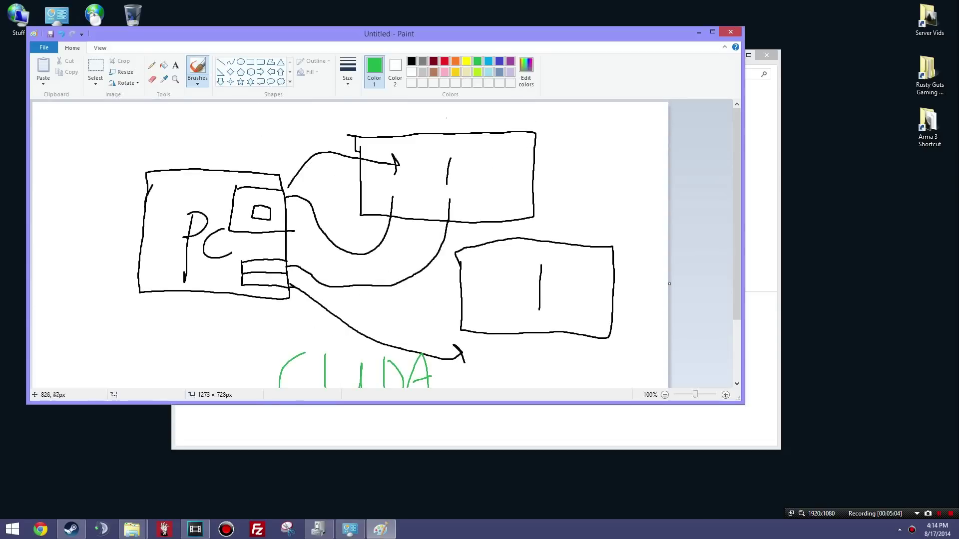
Step: Write 'Intel' in blue at the top of the sketch
{"action": "left_click", "coordinate": [500, 61]}
{"action": "mouse_move", "coordinate": [258, 108]}
{"action": "left_mouse_down"}
{"action": "mouse_move", "coordinate": [265, 156]}
{"action": "mouse_move", "coordinate": [283, 108]}
{"action": "left_mouse_up"}
{"action": "mouse_move", "coordinate": [246, 158]}
{"action": "left_mouse_down"}
{"action": "mouse_move", "coordinate": [283, 155]}
{"action": "mouse_move", "coordinate": [287, 127]}
{"action": "mouse_move", "coordinate": [310, 148]}
{"action": "left_mouse_up"}
{"action": "mouse_move", "coordinate": [324, 111]}
{"action": "left_mouse_down"}
{"action": "mouse_move", "coordinate": [320, 148]}
{"action": "mouse_move", "coordinate": [335, 130]}
{"action": "left_mouse_up"}
{"action": "mouse_move", "coordinate": [333, 131]}
{"action": "left_mouse_down"}
{"action": "mouse_move", "coordinate": [349, 118]}
{"action": "mouse_move", "coordinate": [352, 147]}
{"action": "left_mouse_up"}
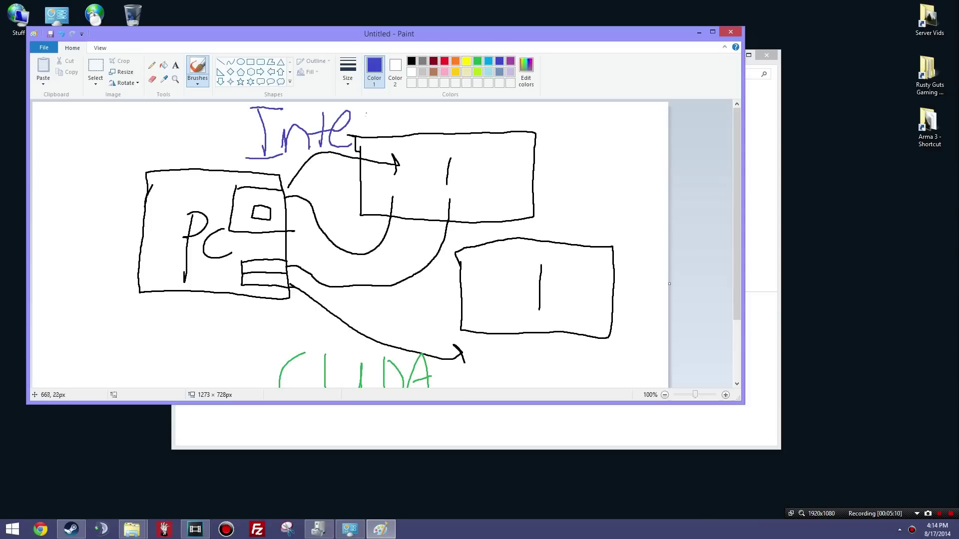
{"action": "left_click_drag", "start_coordinate": [367, 113], "coordinate": [360, 142]}
{"action": "scroll", "coordinate": [422, 225], "scroll_direction": "down", "scroll_amount": 3}
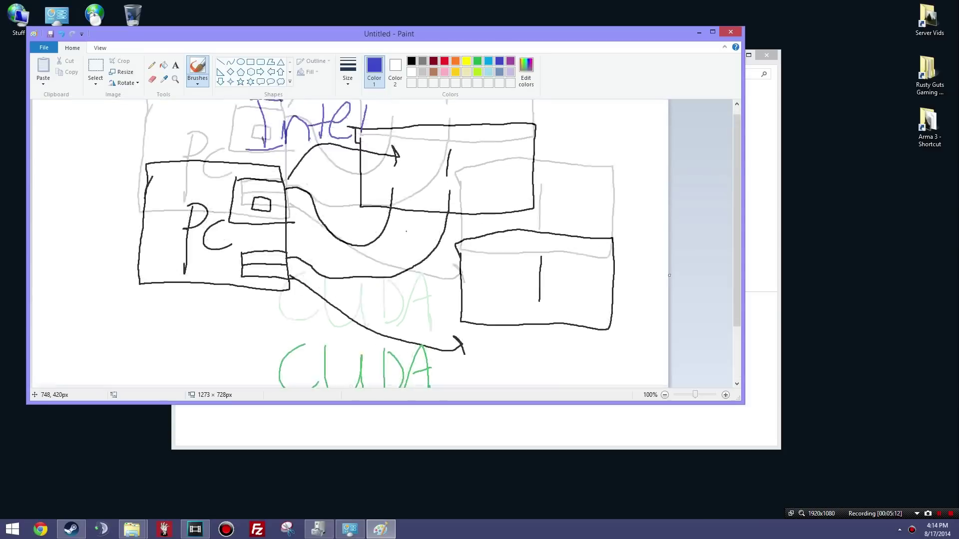
{"action": "scroll", "coordinate": [200, 178], "scroll_direction": "up", "scroll_amount": 3}
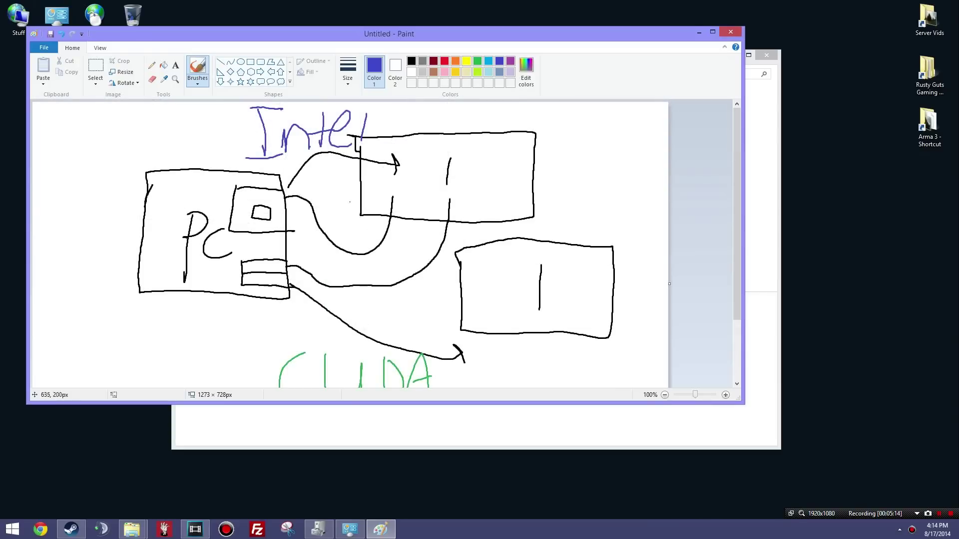
{"action": "scroll", "coordinate": [421, 226], "scroll_direction": "down", "scroll_amount": 3}
{"action": "scroll", "coordinate": [420, 226], "scroll_direction": "up", "scroll_amount": 3}
{"action": "scroll", "coordinate": [420, 226], "scroll_direction": "down", "scroll_amount": 3}
{"action": "scroll", "coordinate": [420, 226], "scroll_direction": "up", "scroll_amount": 3}
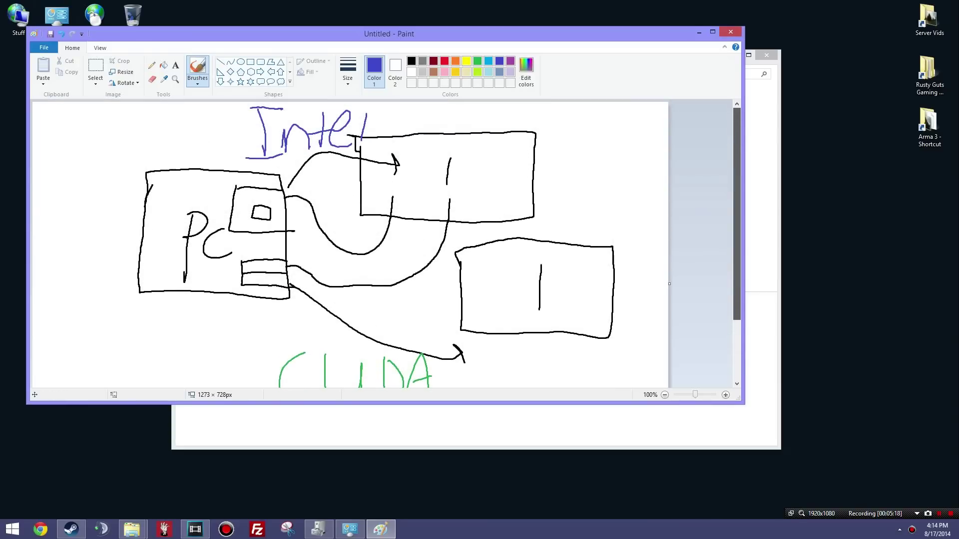
{"action": "scroll", "coordinate": [329, 295], "scroll_direction": "down", "scroll_amount": 3}
{"action": "scroll", "coordinate": [329, 294], "scroll_direction": "up", "scroll_amount": 2}
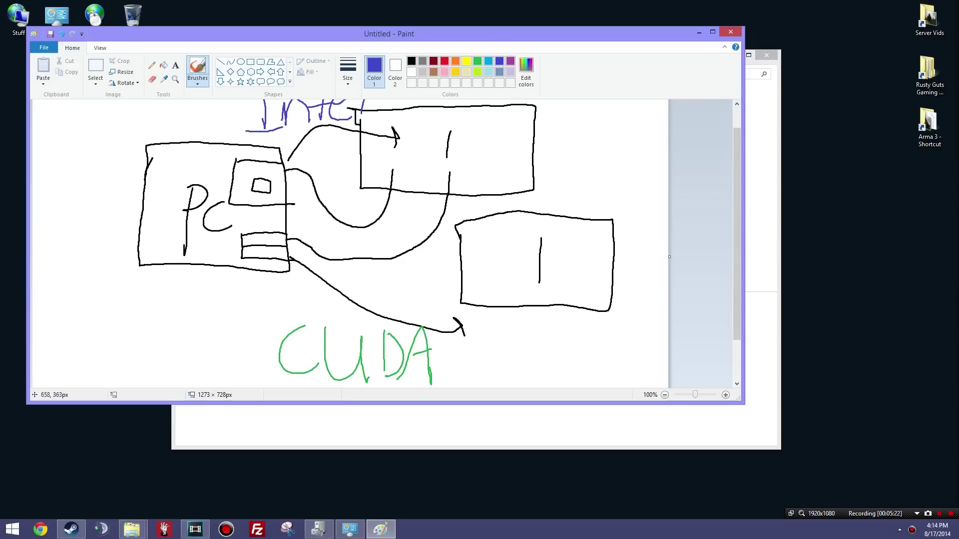
{"action": "scroll", "coordinate": [361, 256], "scroll_direction": "up", "scroll_amount": 1}
{"action": "scroll", "coordinate": [513, 193], "scroll_direction": "down", "scroll_amount": 3}
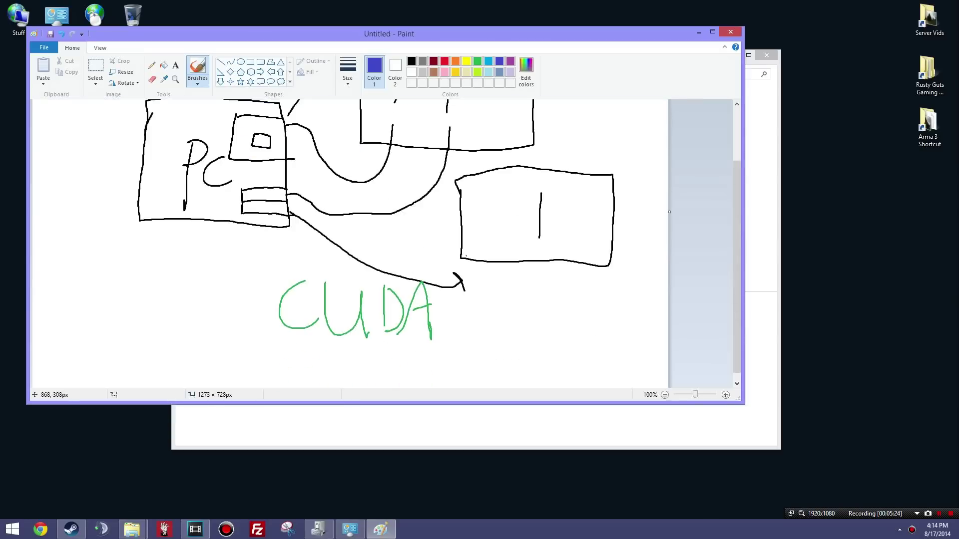
{"action": "scroll", "coordinate": [316, 289], "scroll_direction": "up", "scroll_amount": 3}
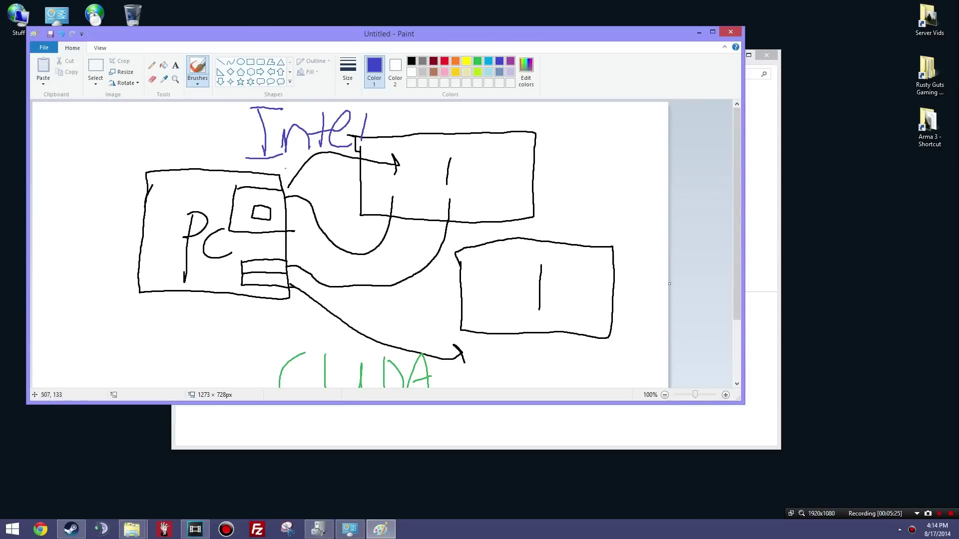
{"action": "scroll", "coordinate": [302, 280], "scroll_direction": "down", "scroll_amount": 3}
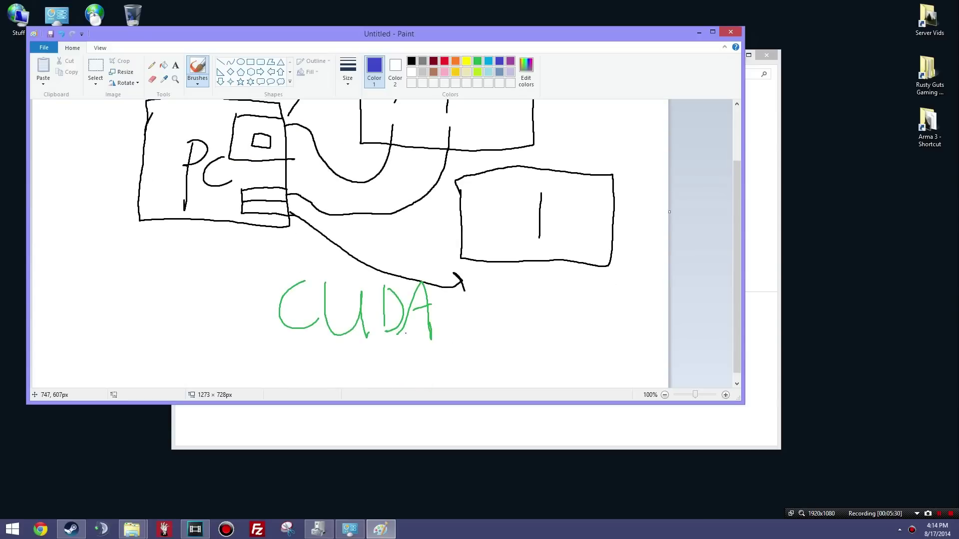
Step: Cycle through the Win+P projection modes, leave PC screen only, then minimize Paint and Screen Resolution
{"action": "key", "text": "super+p"}
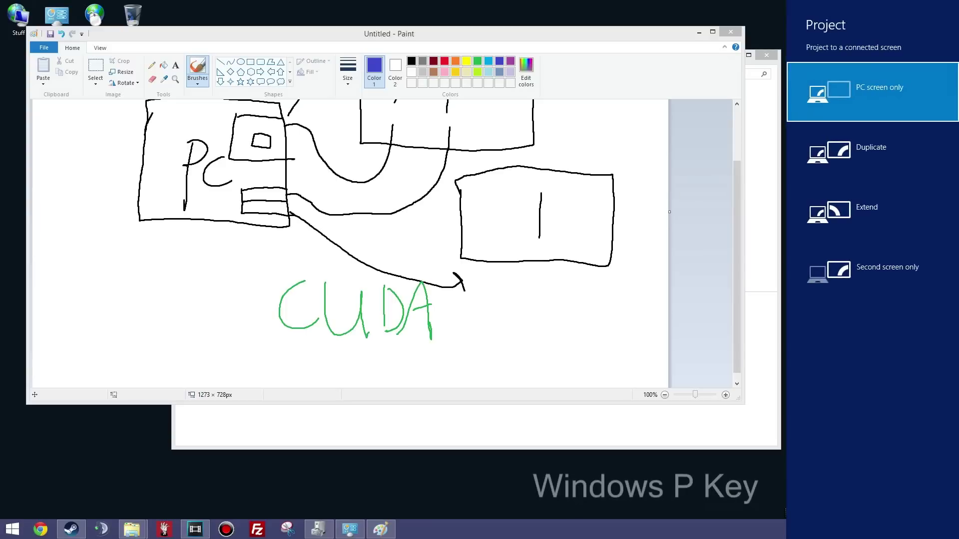
{"action": "key", "text": "super+p"}
{"action": "key", "text": "super+p"}
{"action": "key", "text": "super+p"}
{"action": "key", "text": "super+p"}
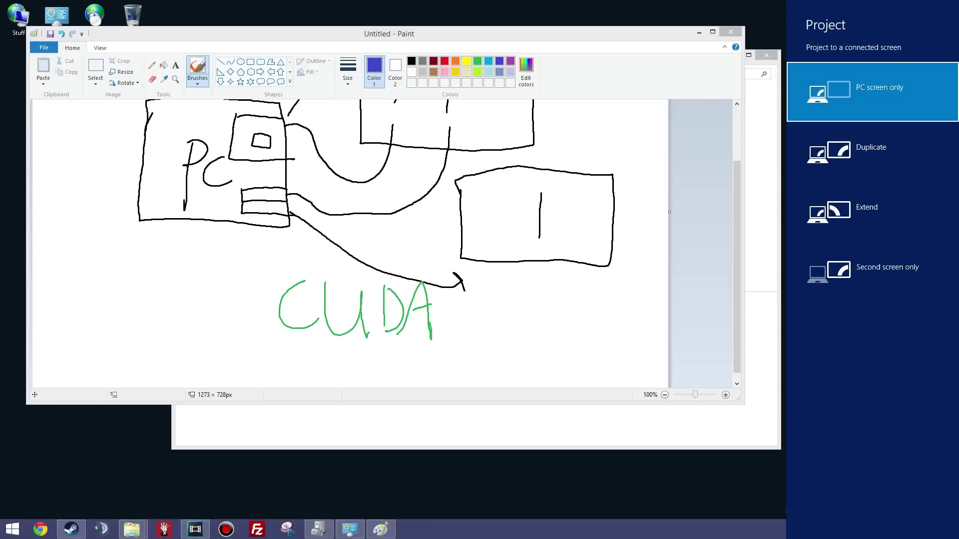
{"action": "key", "text": "super+p"}
{"action": "key", "text": "super+p"}
{"action": "key", "text": "super+p"}
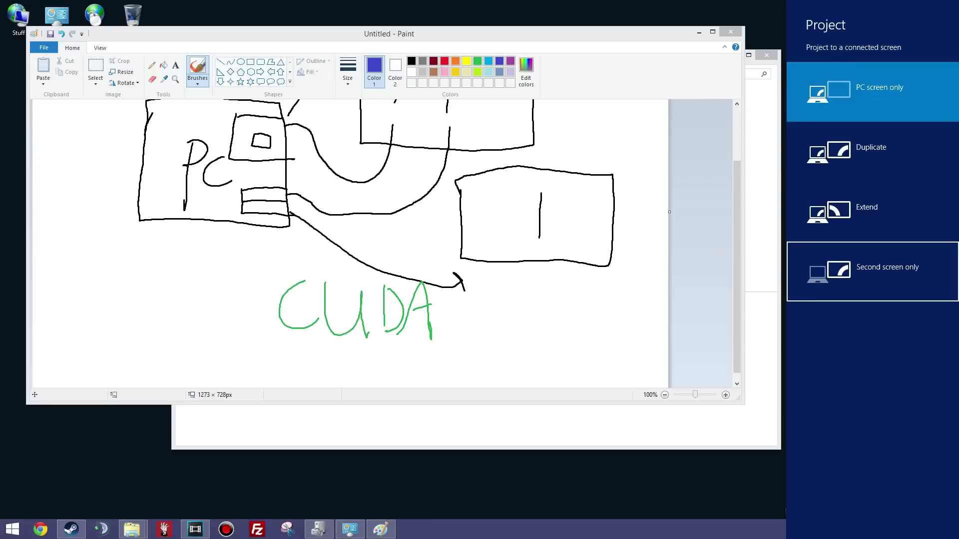
{"action": "key", "text": "super+p"}
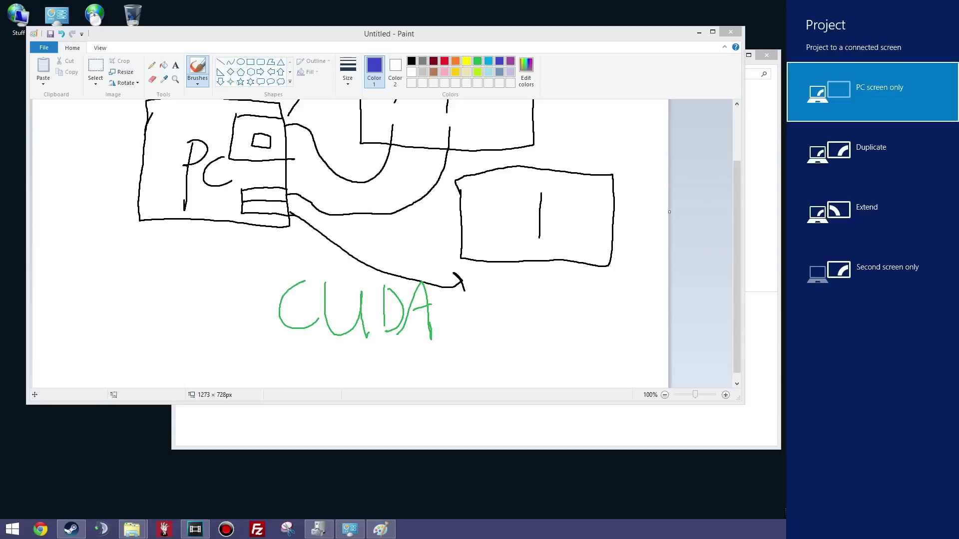
{"action": "key", "text": "super+p"}
{"action": "key", "text": "super+p"}
{"action": "key", "text": "super+p"}
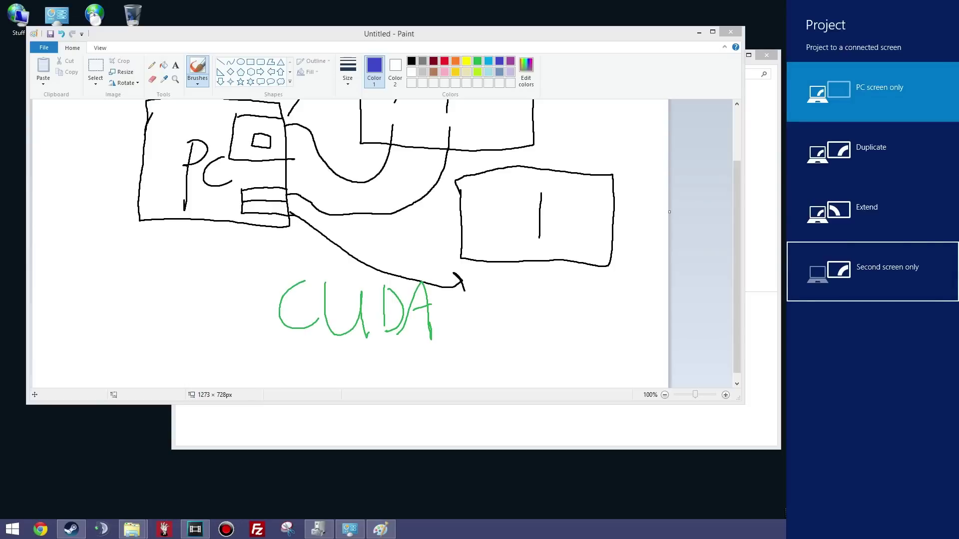
{"action": "key", "text": "super+p"}
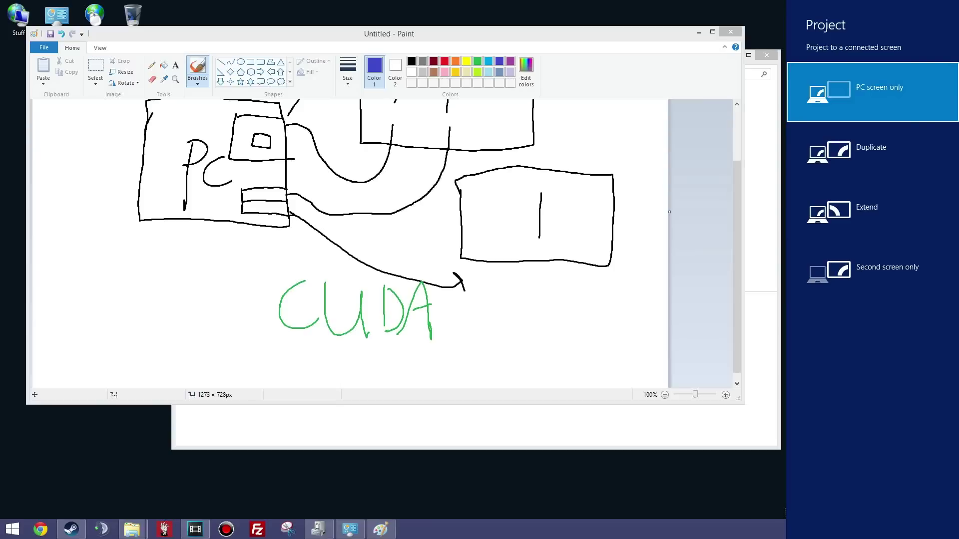
{"action": "key", "text": "super+p"}
{"action": "key", "text": "super+p"}
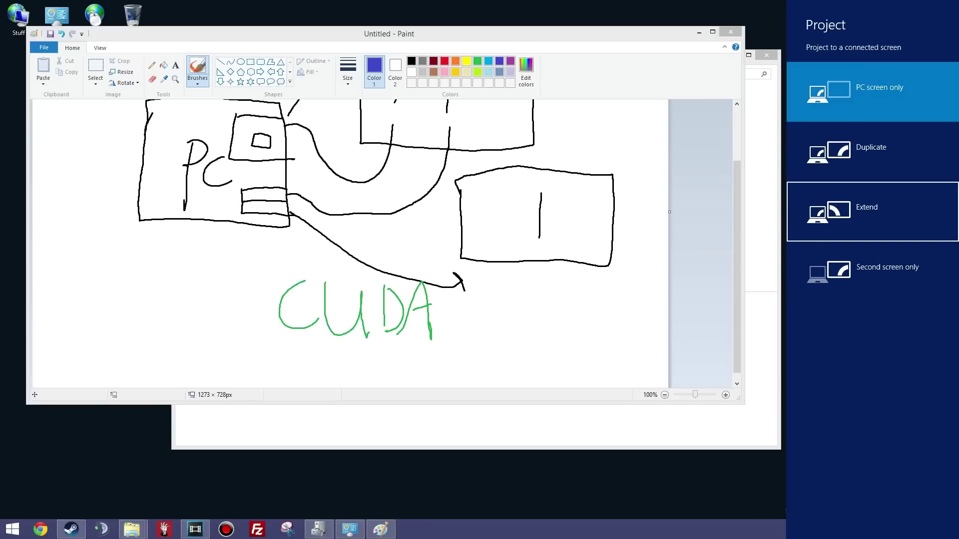
{"action": "key", "text": "super+p"}
{"action": "key", "text": "super+p"}
{"action": "key", "text": "super+p"}
{"action": "key", "text": "super+p"}
{"action": "key", "text": "super+p"}
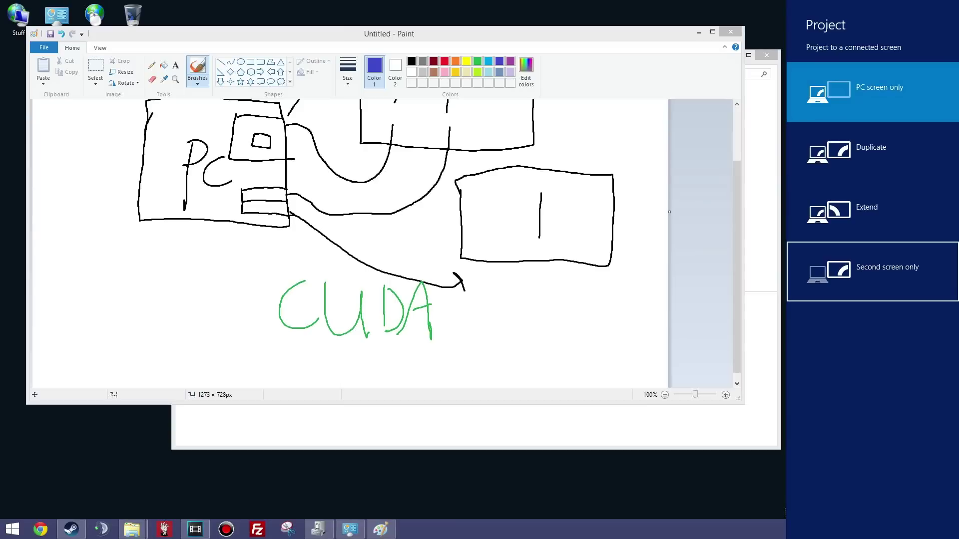
{"action": "key", "text": "super+p"}
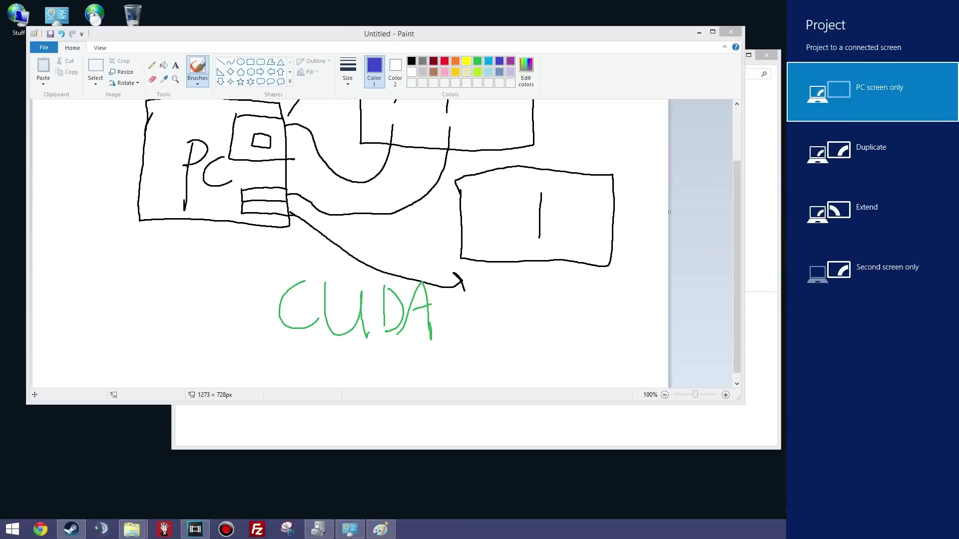
{"action": "key", "text": "Return"}
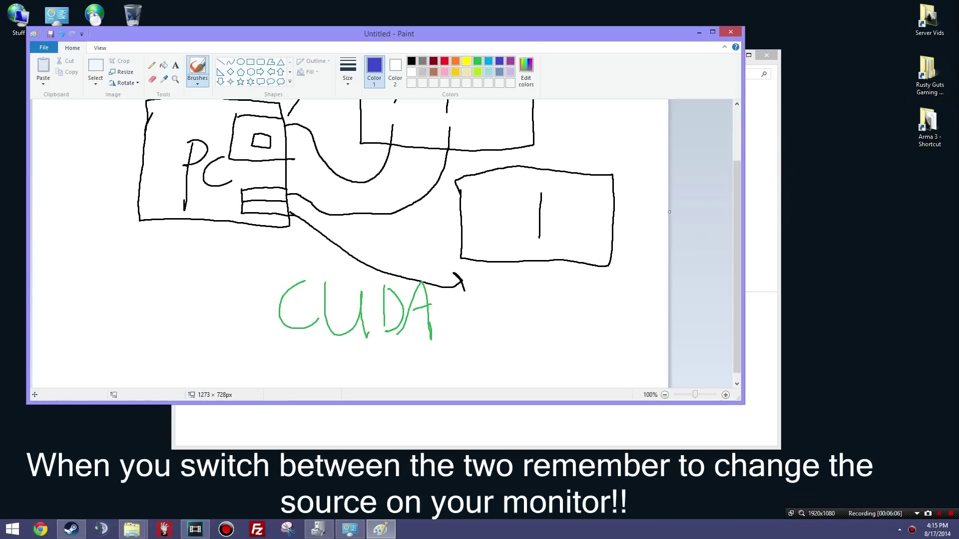
{"action": "left_click", "coordinate": [699, 32]}
{"action": "left_click", "coordinate": [735, 55]}
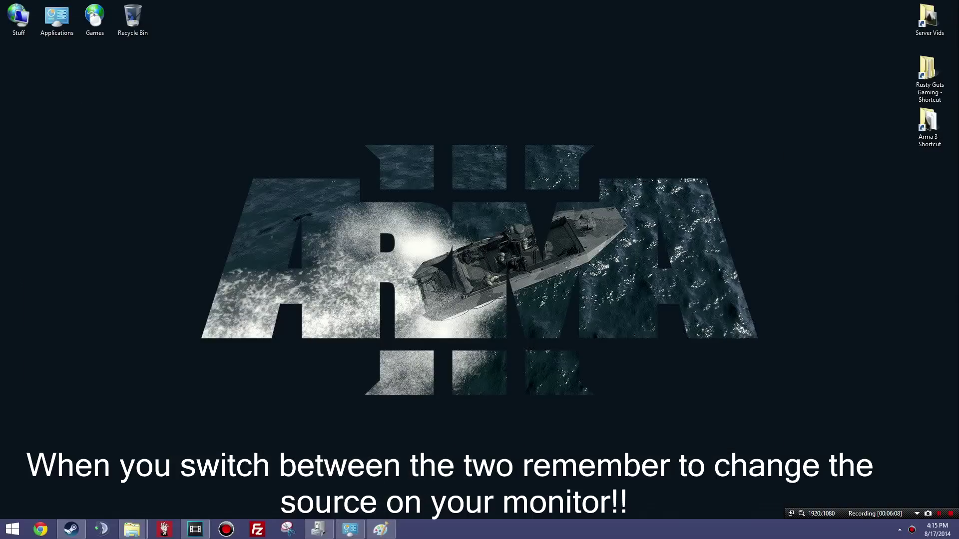
Step: Bring Vegas Pro back and open Render As with the YouTube 1080p template customized
{"action": "left_click", "coordinate": [195, 529]}
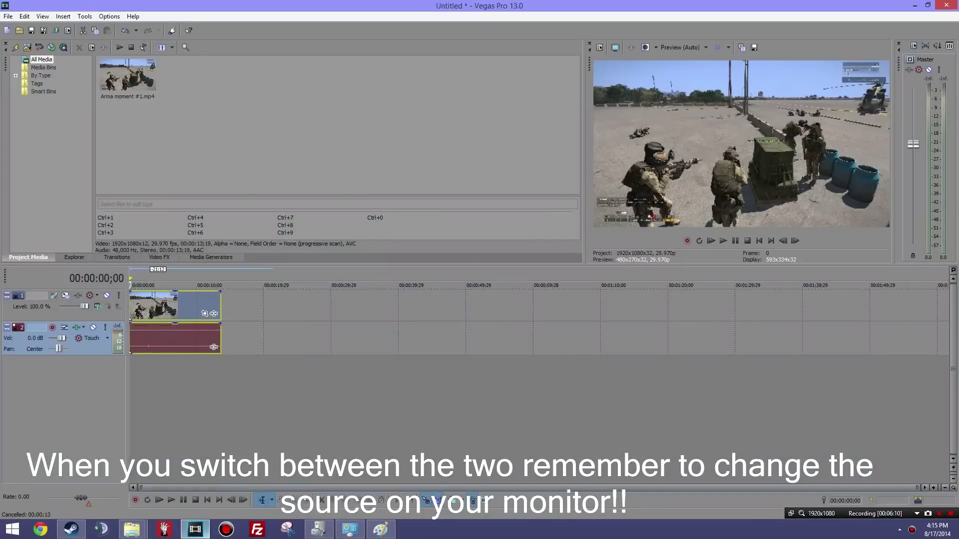
{"action": "left_click_drag", "start_coordinate": [824, 5], "coordinate": [824, 7]}
{"action": "left_click", "coordinate": [8, 16]}
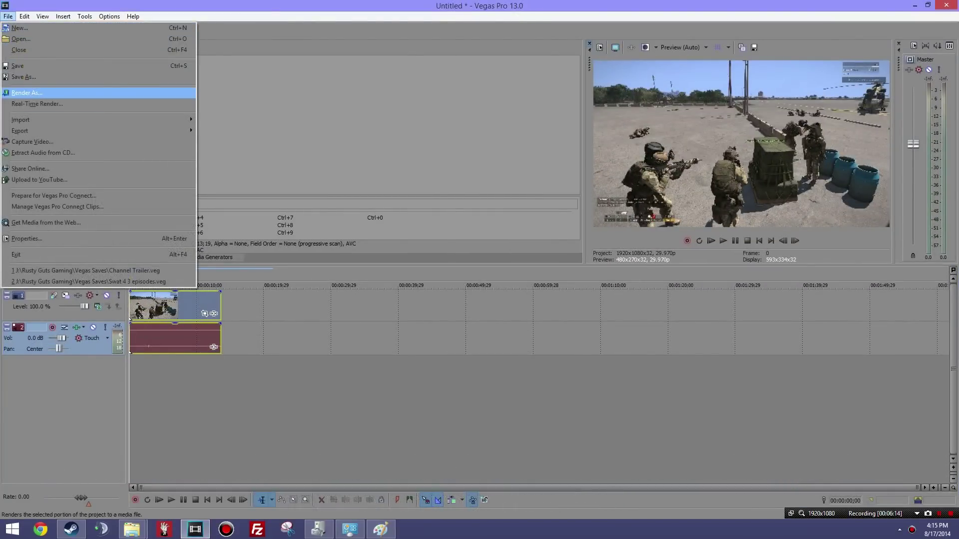
{"action": "left_click", "coordinate": [28, 93]}
{"action": "left_click", "coordinate": [351, 313]}
{"action": "left_click", "coordinate": [351, 313]}
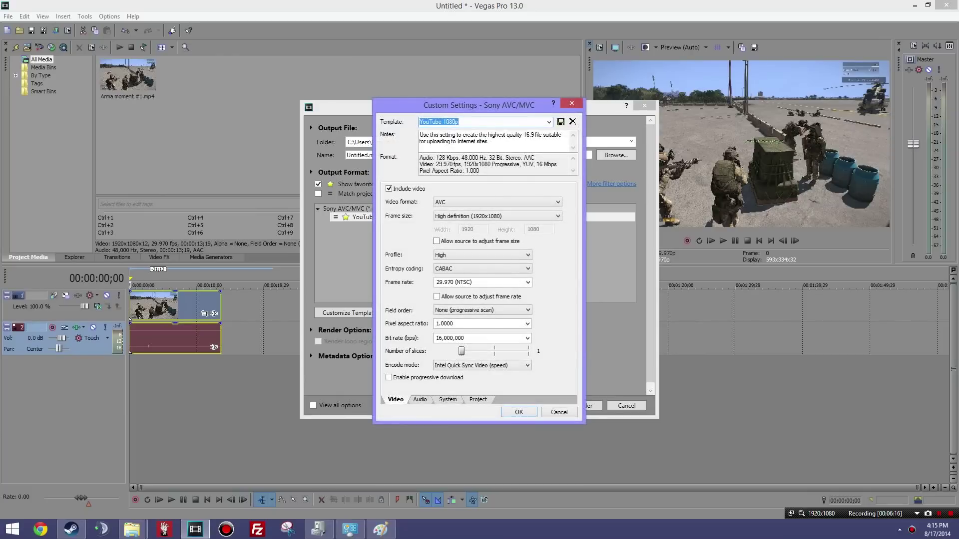
Step: Render with Intel Quick Sync Video (speed) encode mode and dismiss the 'not available' error
{"action": "left_click", "coordinate": [481, 366]}
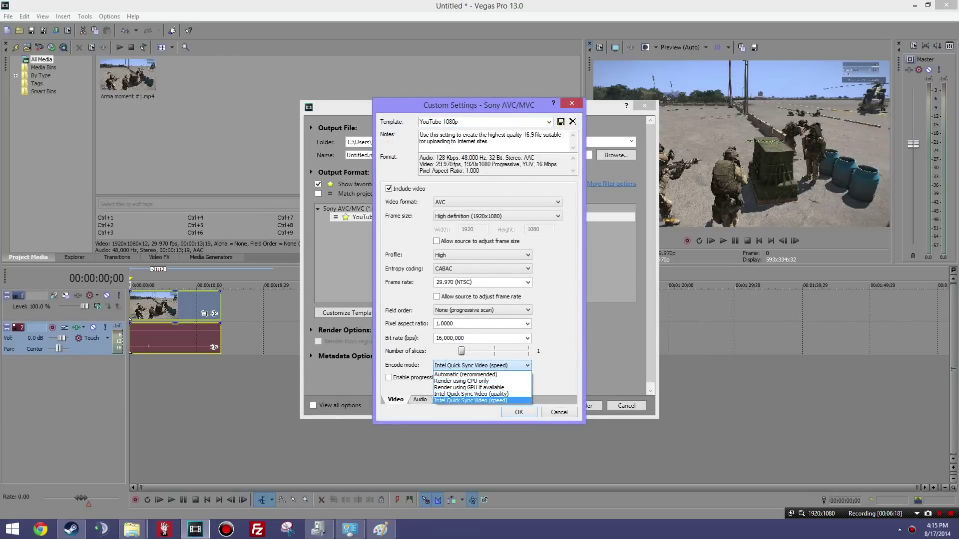
{"action": "left_click", "coordinate": [482, 401]}
{"action": "key", "text": "Tab"}
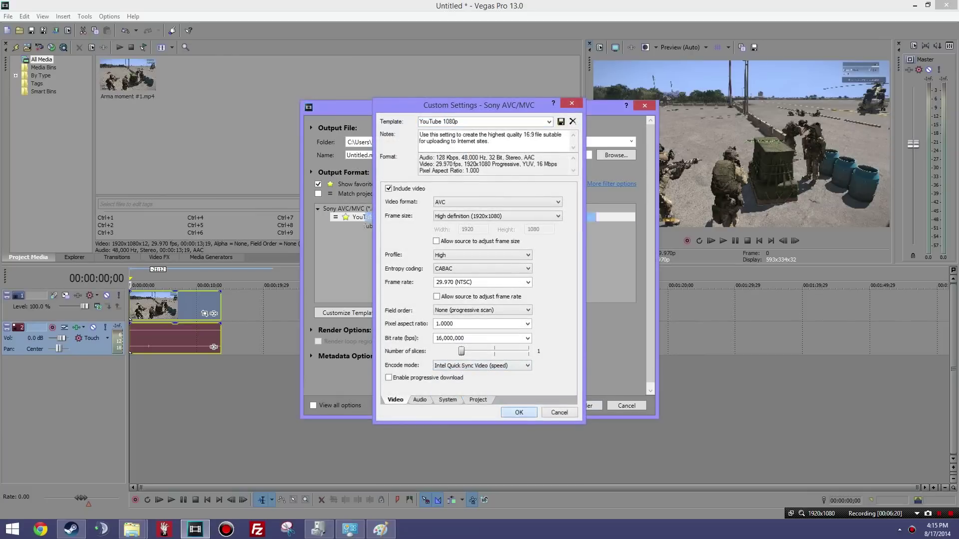
{"action": "key", "text": "Return"}
{"action": "key", "text": "Return"}
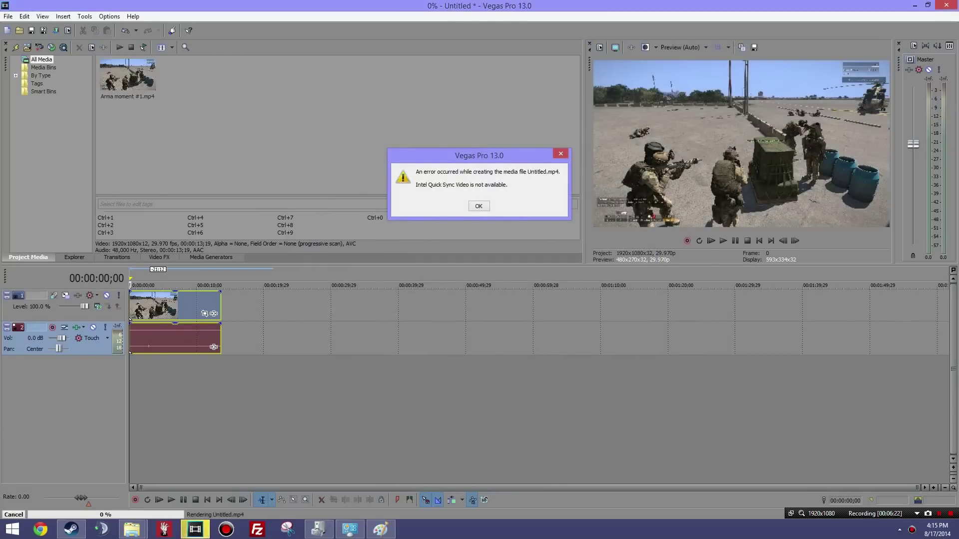
{"action": "left_click", "coordinate": [478, 206]}
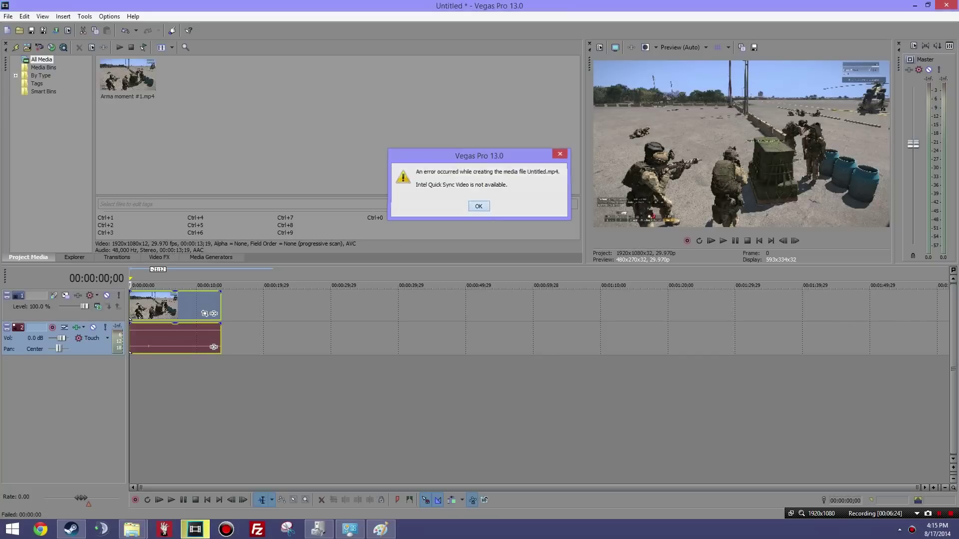
{"action": "left_click", "coordinate": [8, 17]}
Step: Set Encode mode to 'Render using GPU if available' and render Untitled.mp4
{"action": "key", "text": "Return"}
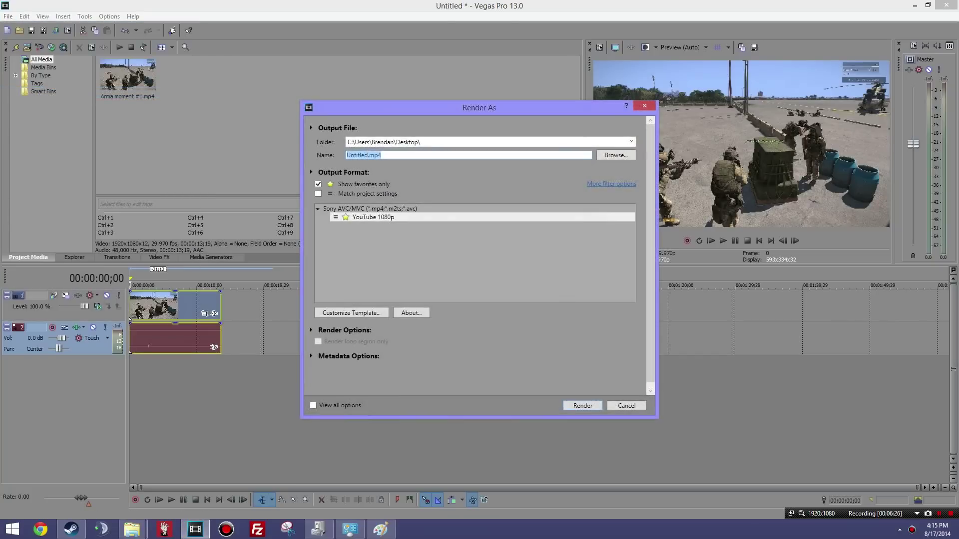
{"action": "left_click", "coordinate": [352, 313]}
{"action": "left_click", "coordinate": [481, 365]}
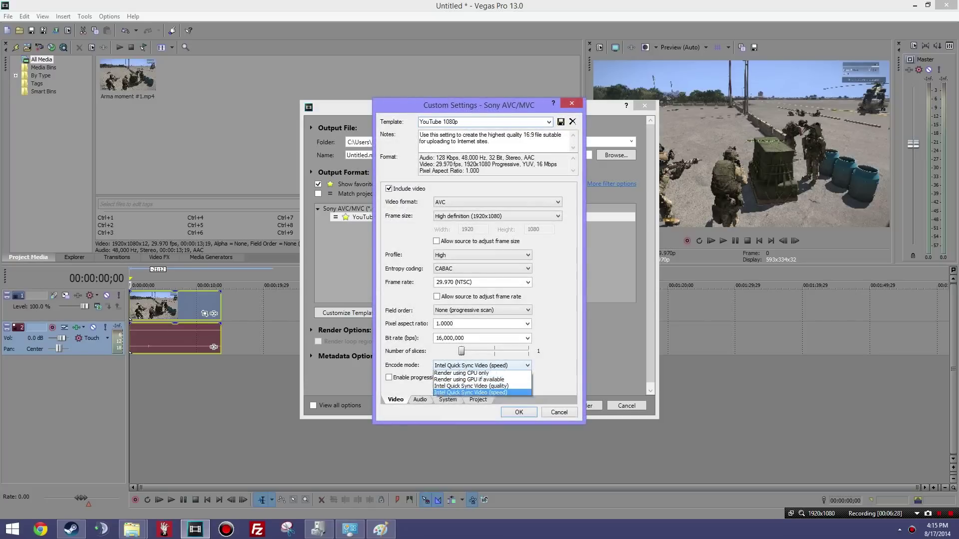
{"action": "key", "text": "Up"}
{"action": "key", "text": "Down"}
{"action": "key", "text": "Return"}
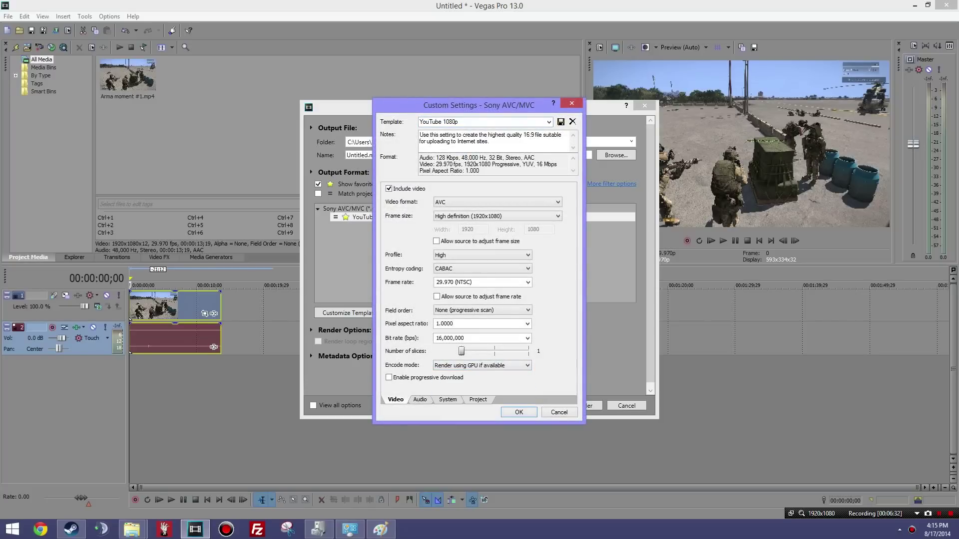
{"action": "key", "text": "Return"}
{"action": "key", "text": "Return"}
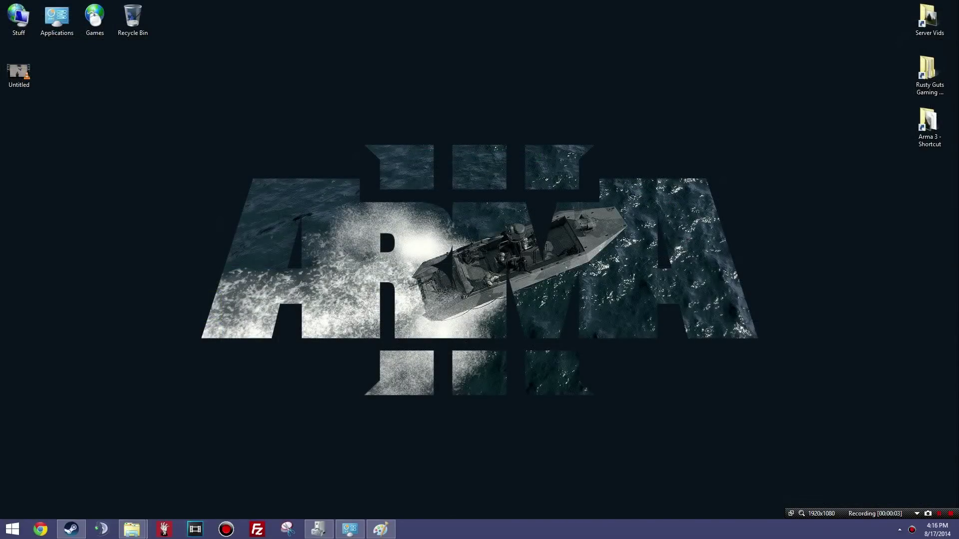
Step: Switch projection to Second screen only with Win+P and relaunch Vegas Pro from the taskbar
{"action": "left_click_drag", "start_coordinate": [132, 110], "coordinate": [831, 449]}
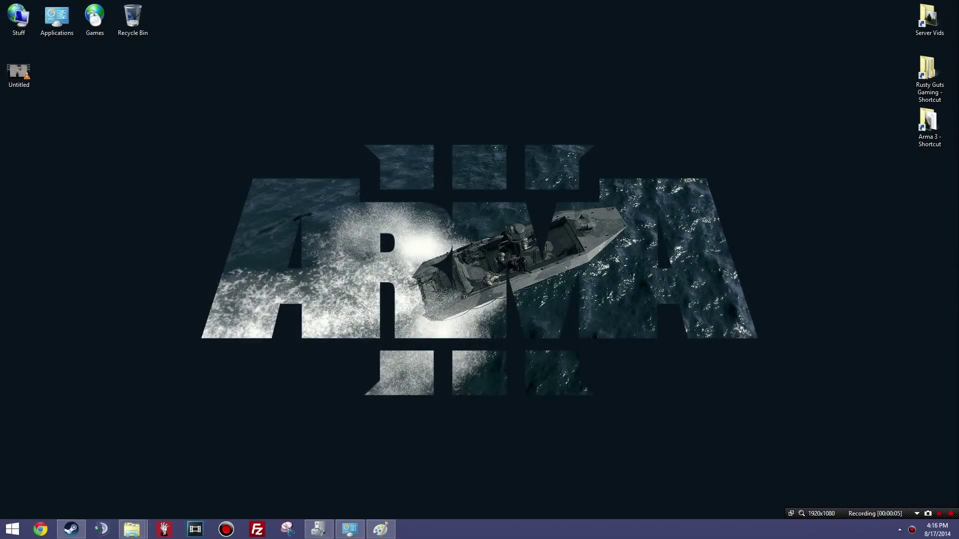
{"action": "key", "text": "super+p"}
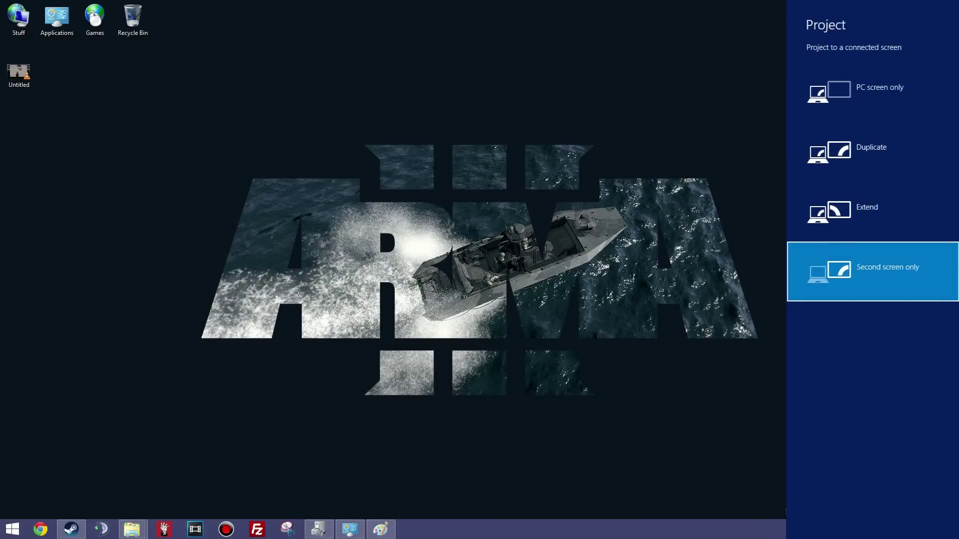
{"action": "key", "text": "super+p"}
{"action": "key", "text": "super+p"}
{"action": "key", "text": "super+p"}
{"action": "key", "text": "super+p"}
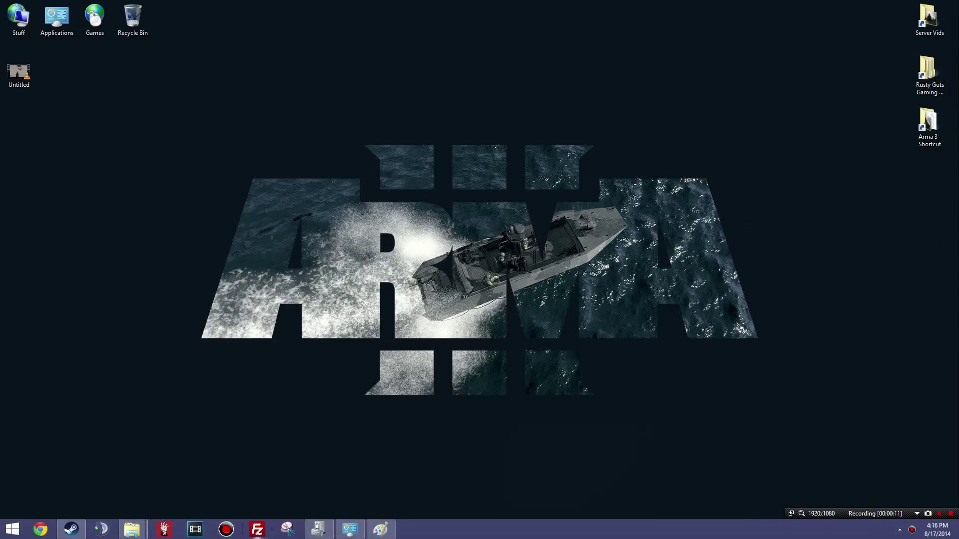
{"action": "left_click", "coordinate": [195, 529]}
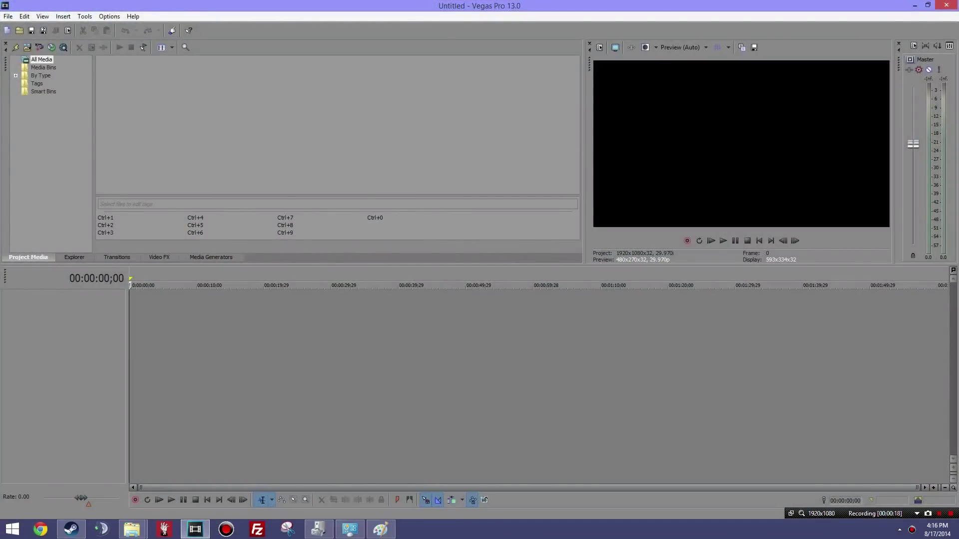
Step: Drag the Arma moment #1 clip from its folder onto the Vegas timeline
{"action": "left_click", "coordinate": [133, 529]}
{"action": "left_click", "coordinate": [180, 477]}
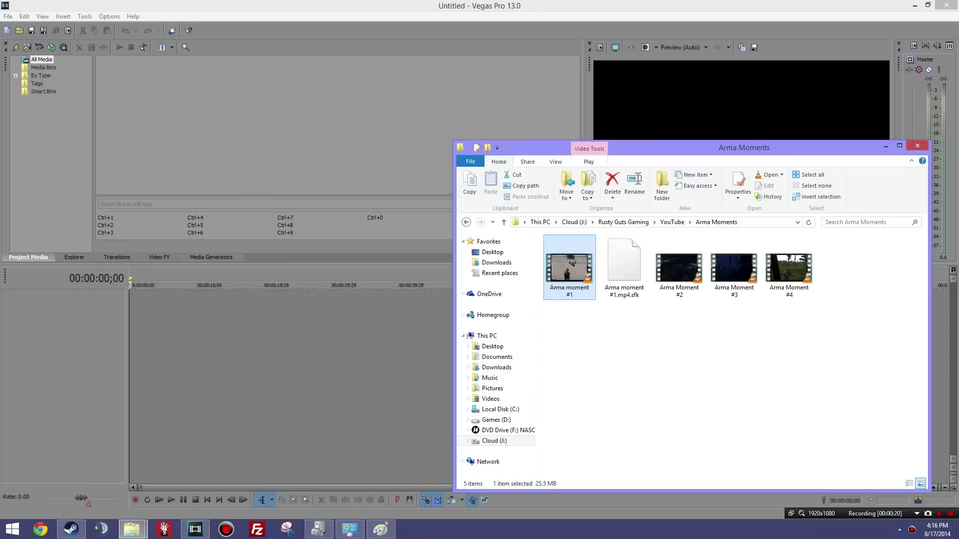
{"action": "left_click_drag", "start_coordinate": [570, 270], "coordinate": [214, 347]}
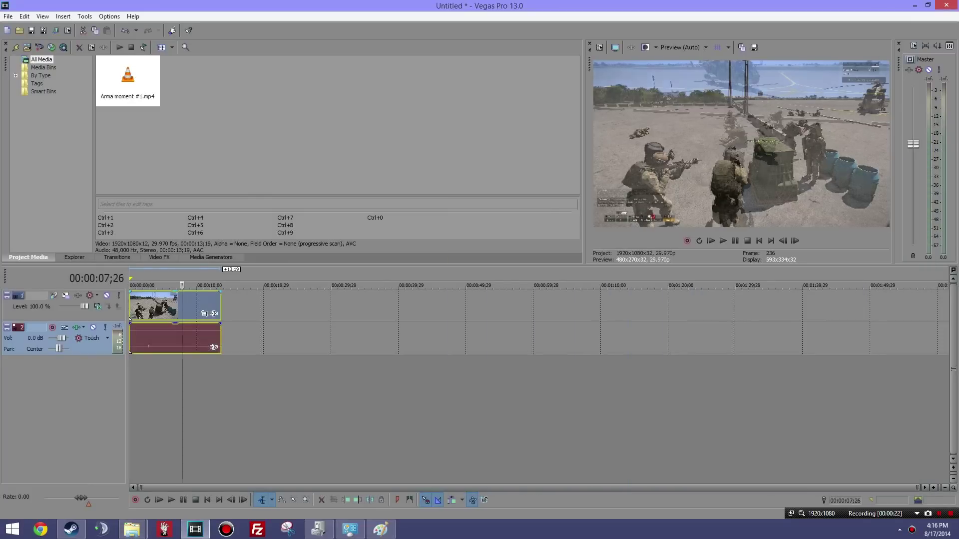
Step: Render the YouTube 1080p template with Intel Quick Sync Video (speed) as 2.mp4
{"action": "left_click", "coordinate": [8, 16]}
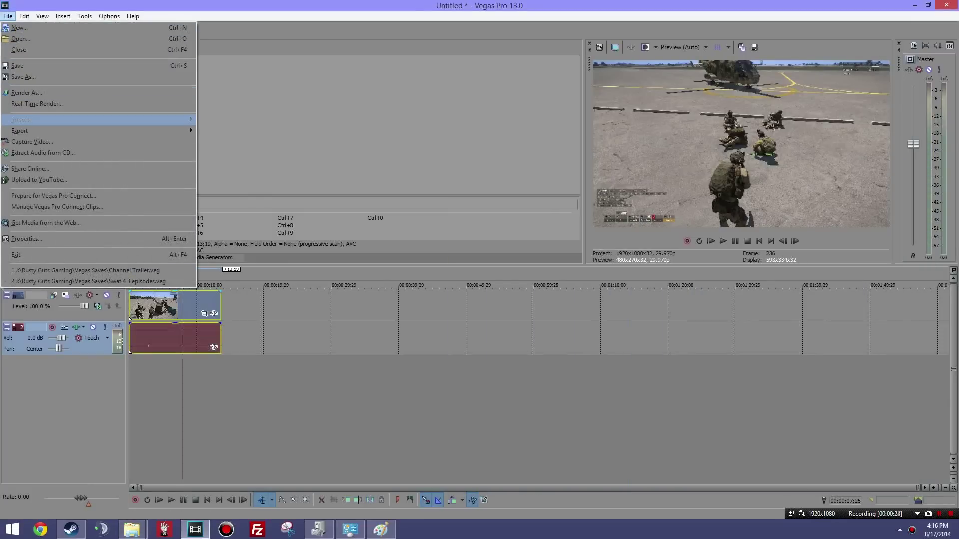
{"action": "left_click", "coordinate": [27, 93]}
{"action": "left_click", "coordinate": [348, 313]}
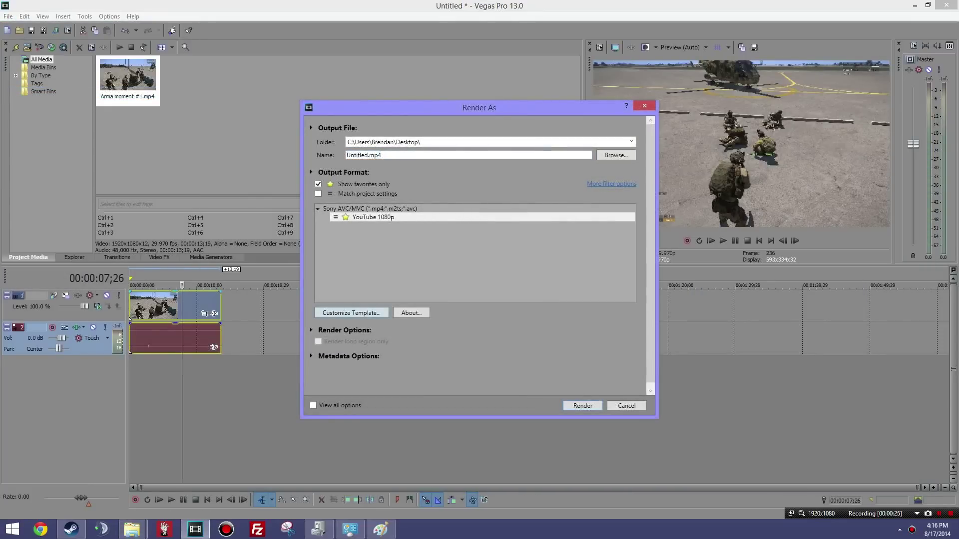
{"action": "left_click", "coordinate": [482, 365]}
{"action": "left_click", "coordinate": [479, 401]}
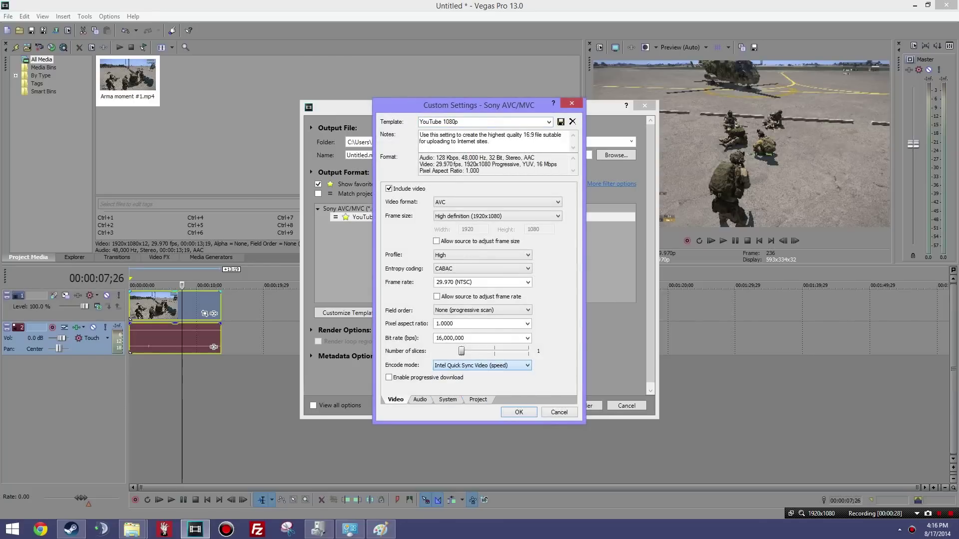
{"action": "key", "text": "Return"}
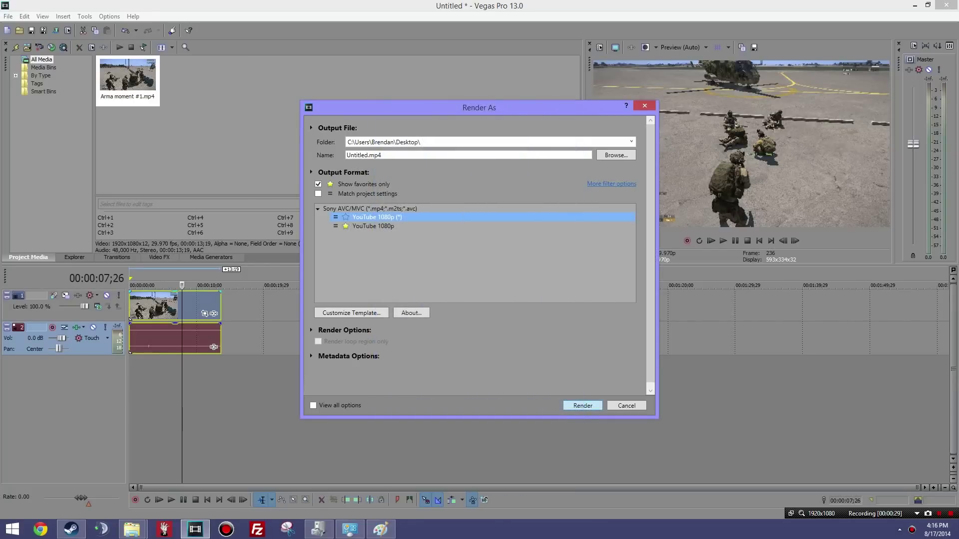
{"action": "key", "text": "alt+n"}
{"action": "type", "text": "2"}
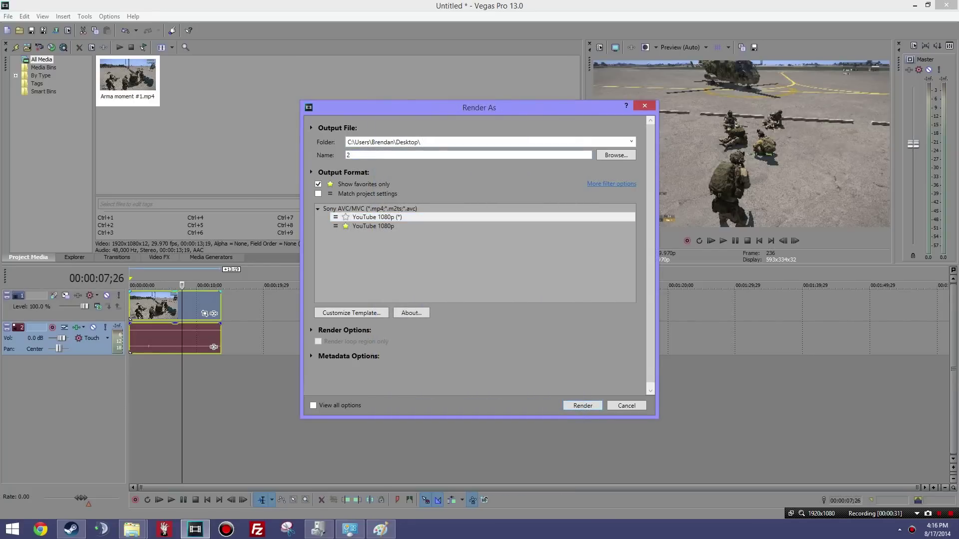
{"action": "key", "text": "Return"}
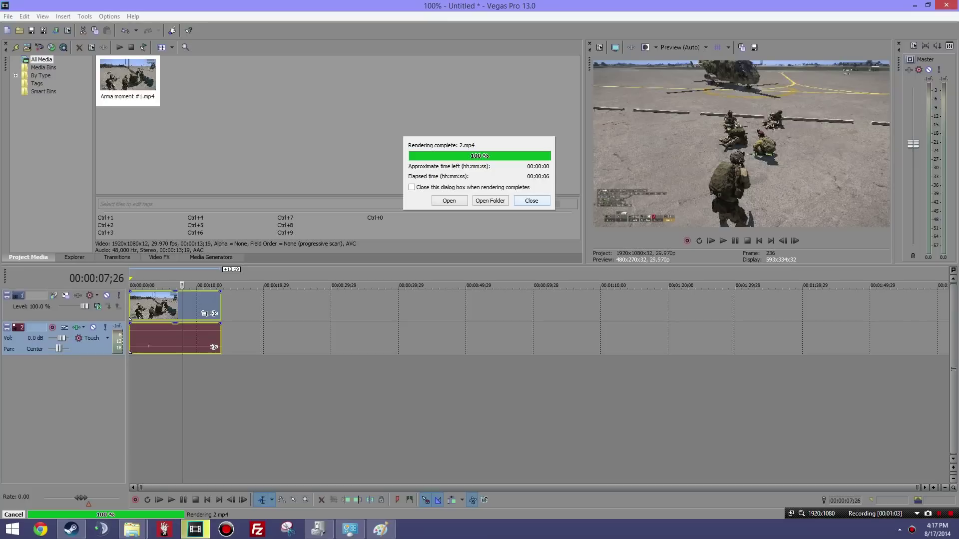
Step: Dismiss the render-complete summary and check the rendered file on the desktop before returning to Vegas
{"action": "left_click", "coordinate": [531, 201]}
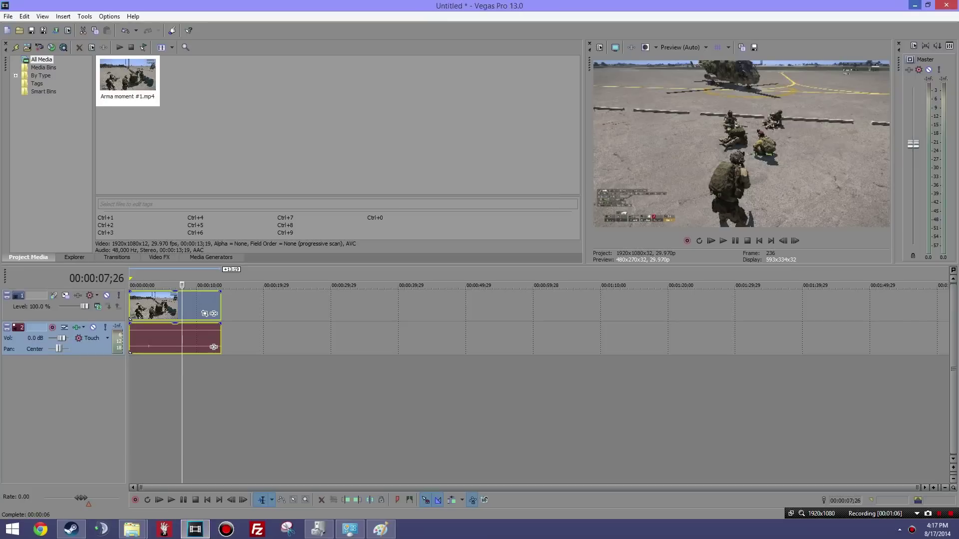
{"action": "left_click", "coordinate": [915, 5]}
{"action": "left_click", "coordinate": [700, 75]}
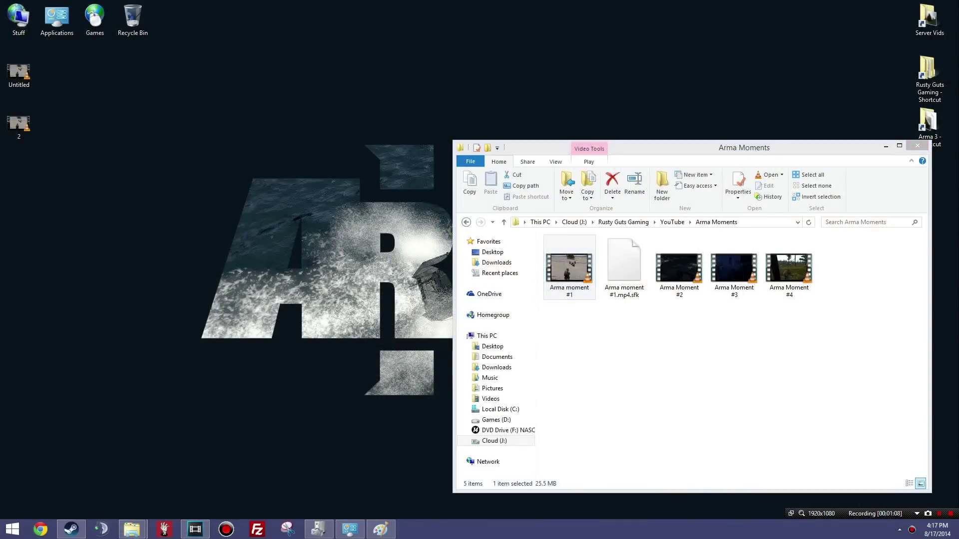
{"action": "left_click", "coordinate": [195, 529]}
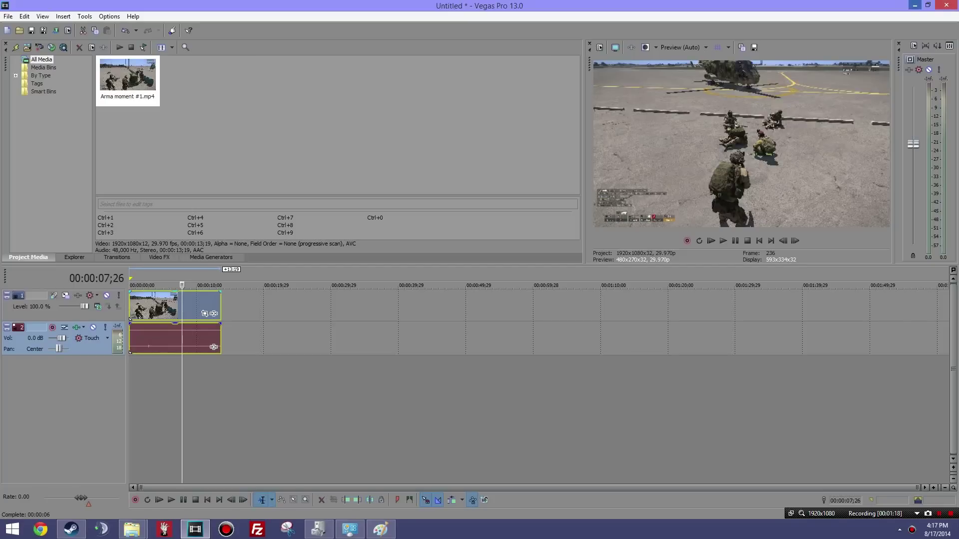
Step: Delete the clip from the Vegas Pro timeline
{"action": "left_click", "coordinate": [155, 337]}
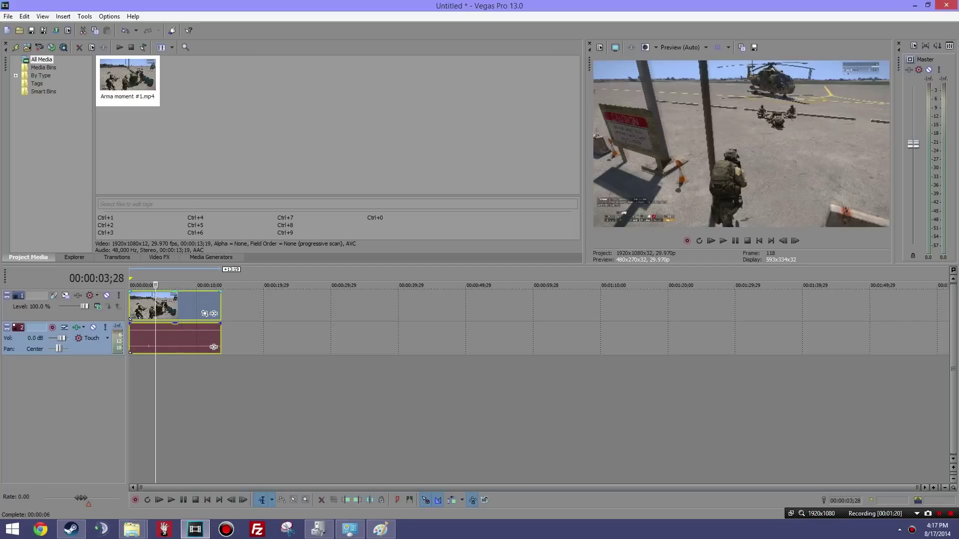
{"action": "left_click", "coordinate": [181, 337]}
{"action": "left_click", "coordinate": [172, 307]}
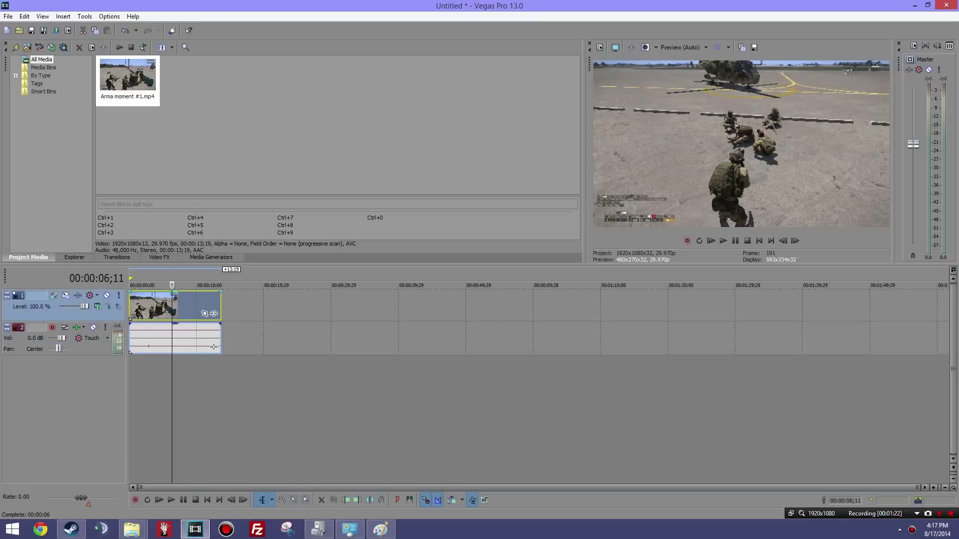
{"action": "key", "text": "Delete"}
Step: Quit Vegas Pro without saving, then move and enlarge the Arma Moments folder window
{"action": "left_click", "coordinate": [946, 5]}
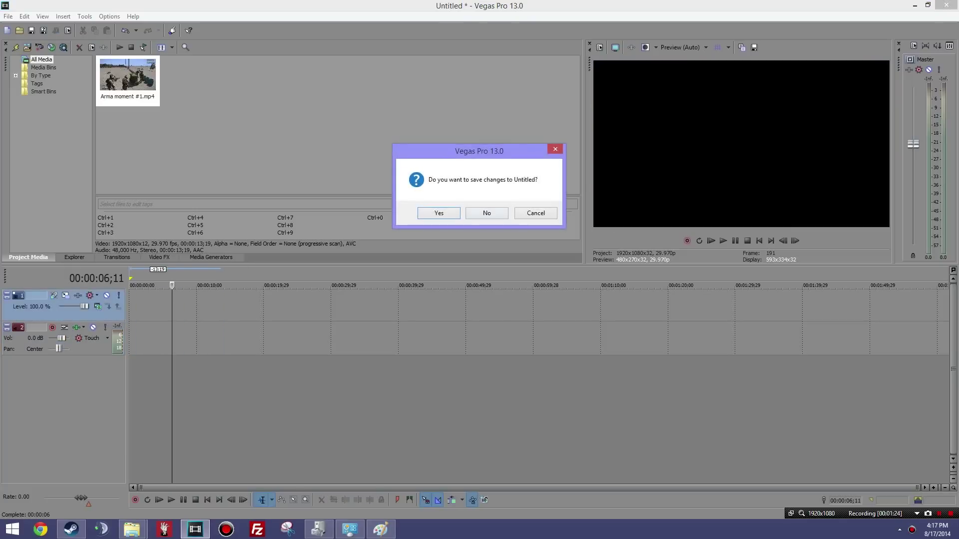
{"action": "left_click", "coordinate": [486, 213]}
{"action": "left_click", "coordinate": [694, 349]}
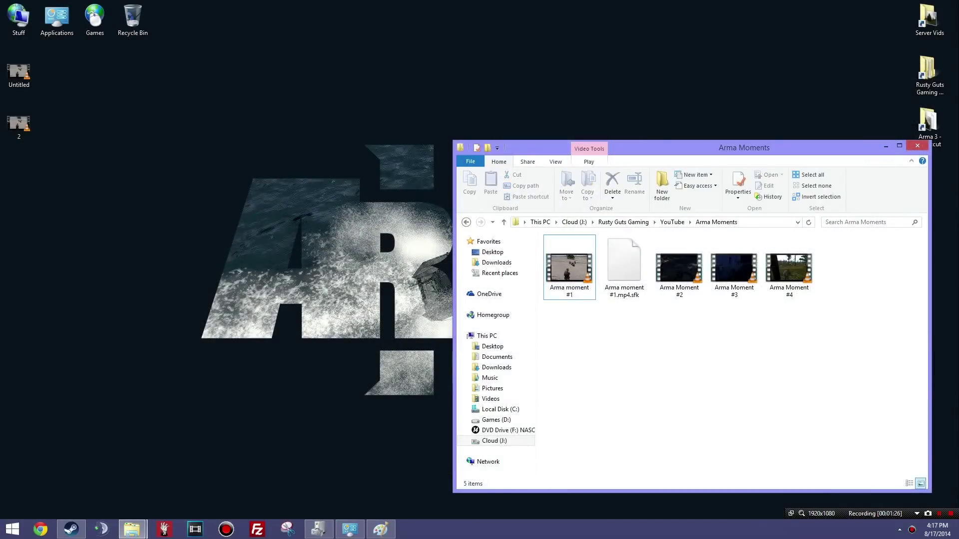
{"action": "left_click_drag", "start_coordinate": [649, 148], "coordinate": [372, 56]}
{"action": "left_click_drag", "start_coordinate": [653, 401], "coordinate": [795, 465]}
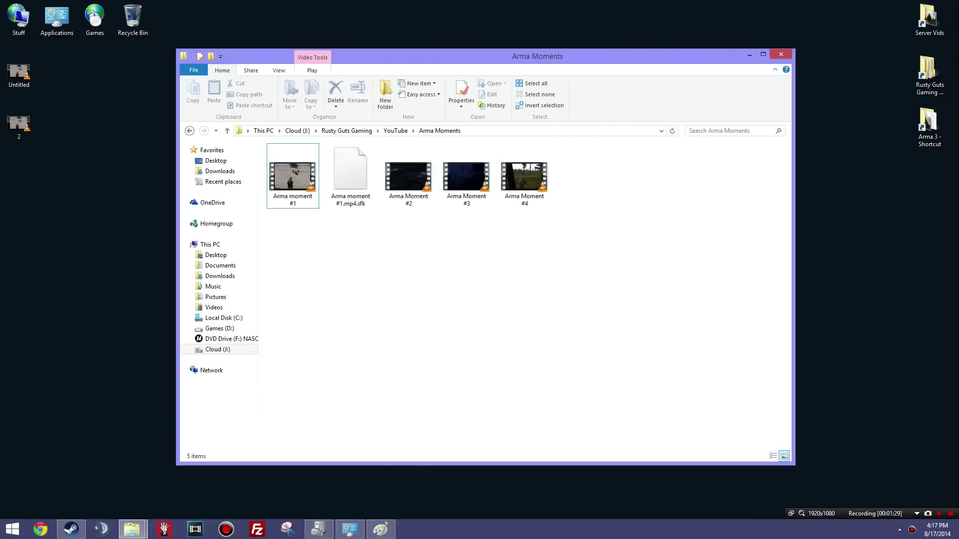